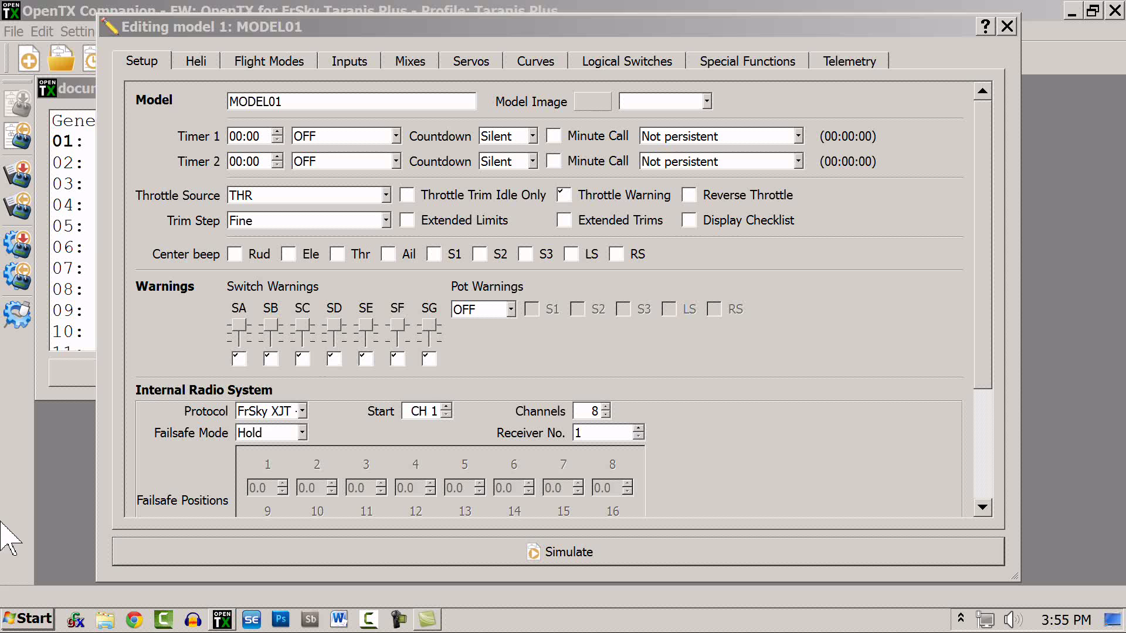
Define Input05 in the model's inputs with the name gear and logical switch L1 as its source.
{"action": "left_click", "coordinate": [354, 65]}
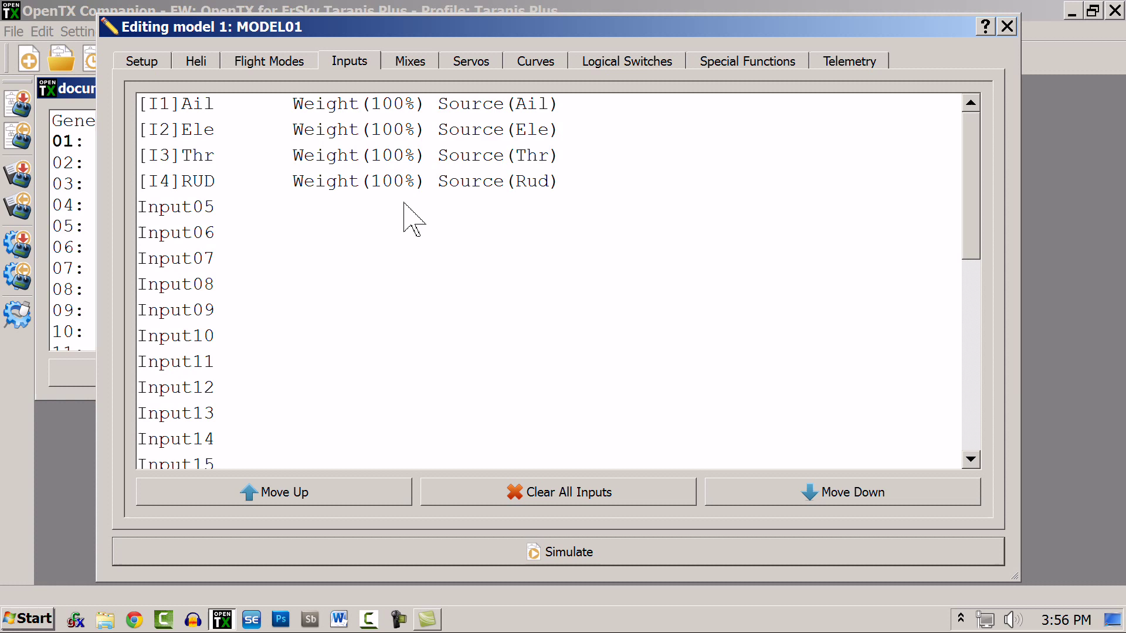
{"action": "scroll", "coordinate": [401, 212], "scroll_direction": "down", "scroll_amount": 6}
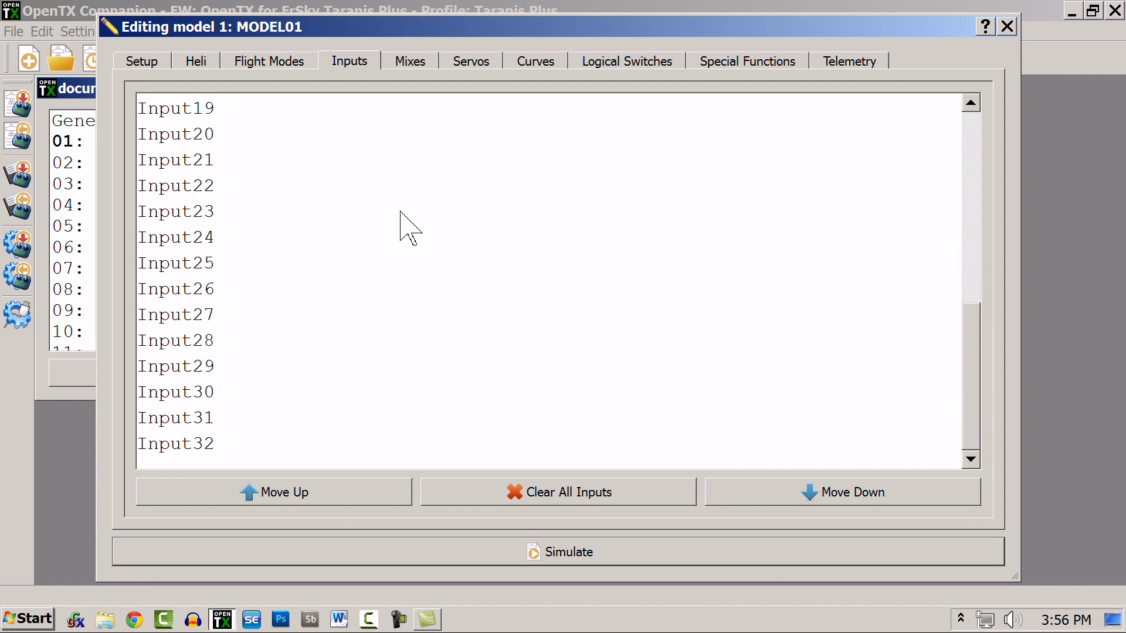
{"action": "scroll", "coordinate": [401, 213], "scroll_direction": "up", "scroll_amount": 6}
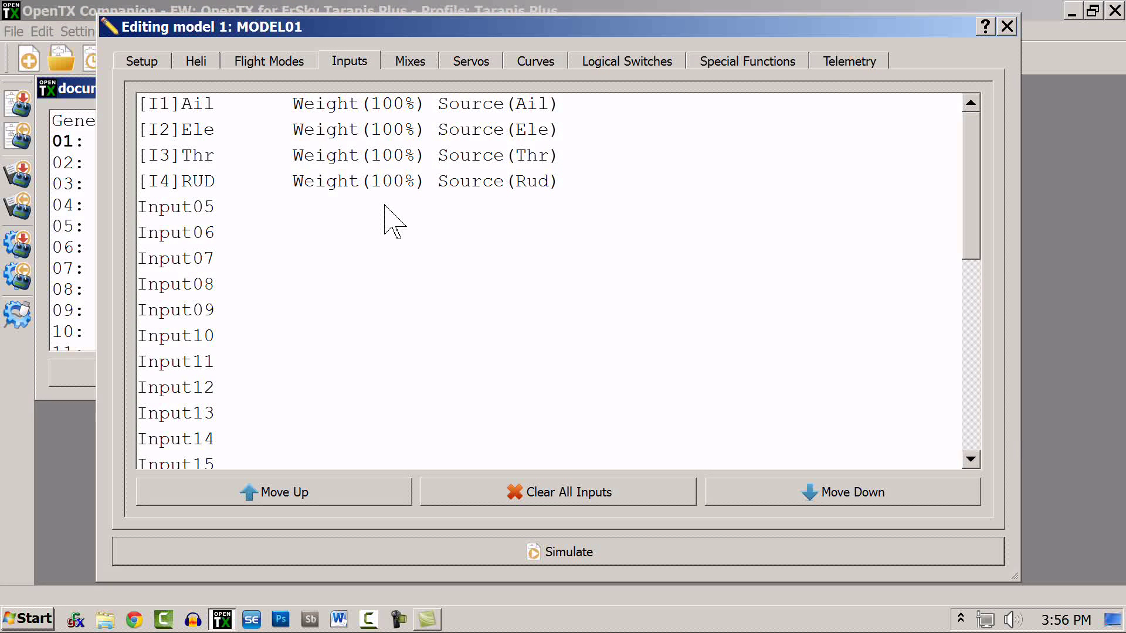
{"action": "left_click", "coordinate": [385, 207]}
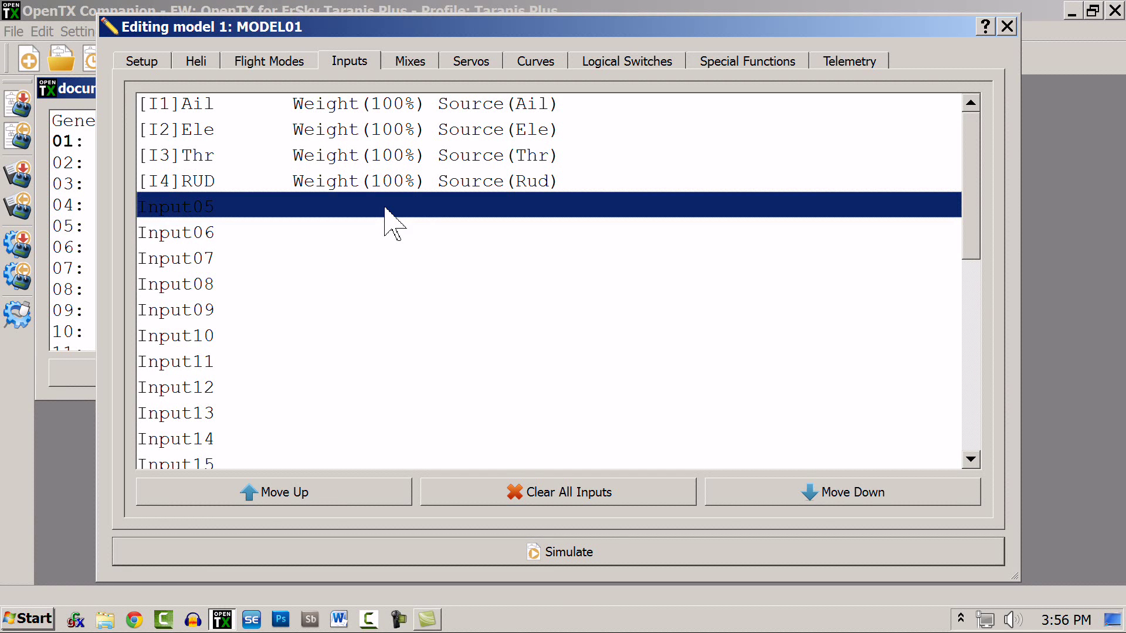
{"action": "double_click", "coordinate": [384, 207]}
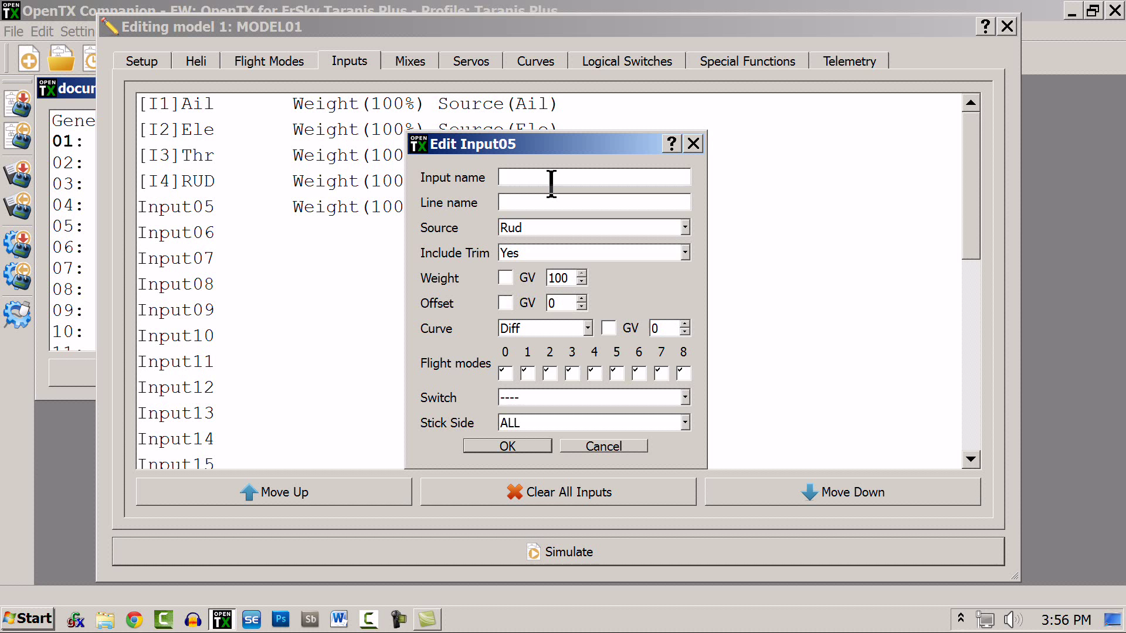
{"action": "type", "text": "gear"}
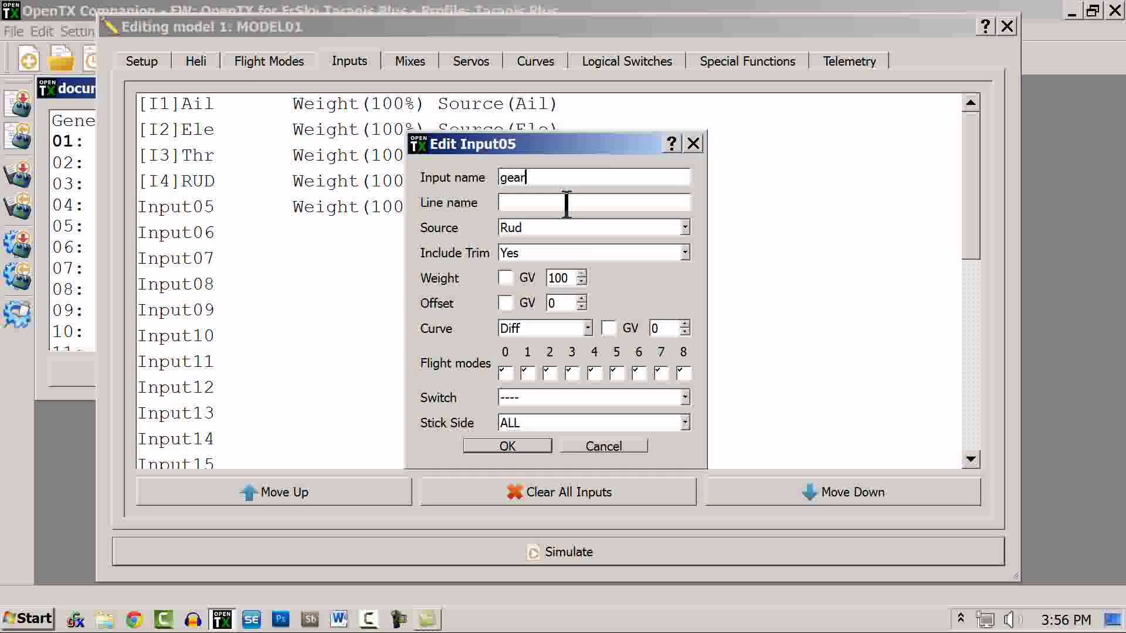
{"action": "left_click", "coordinate": [562, 230]}
{"action": "scroll", "coordinate": [603, 305], "scroll_direction": "down", "scroll_amount": 5}
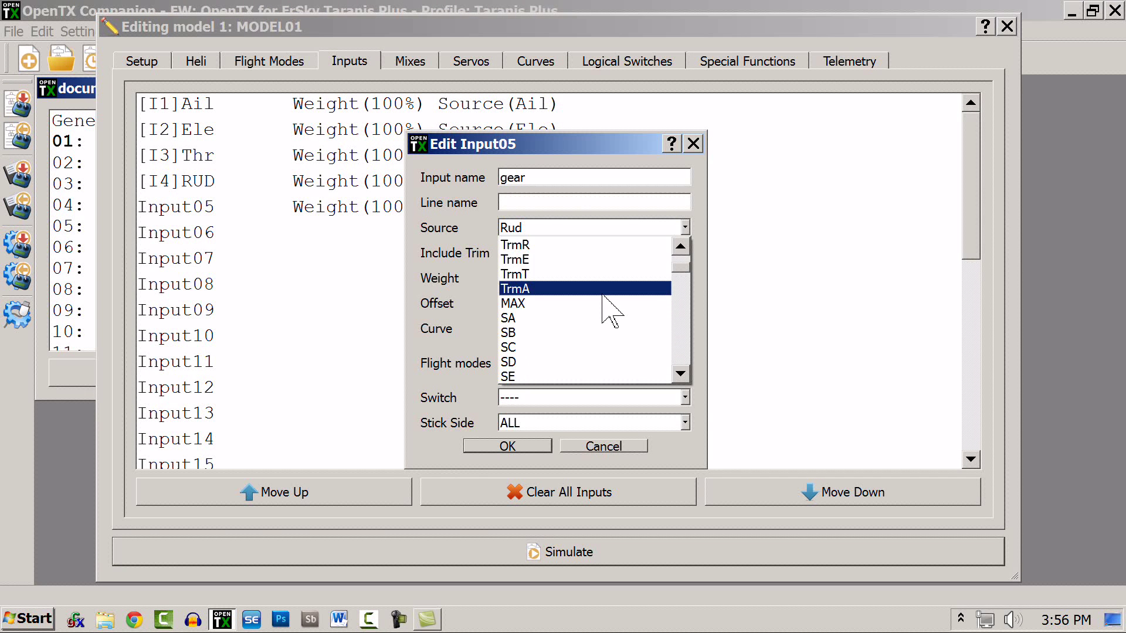
{"action": "scroll", "coordinate": [603, 305], "scroll_direction": "down", "scroll_amount": 1}
{"action": "left_click", "coordinate": [548, 305]}
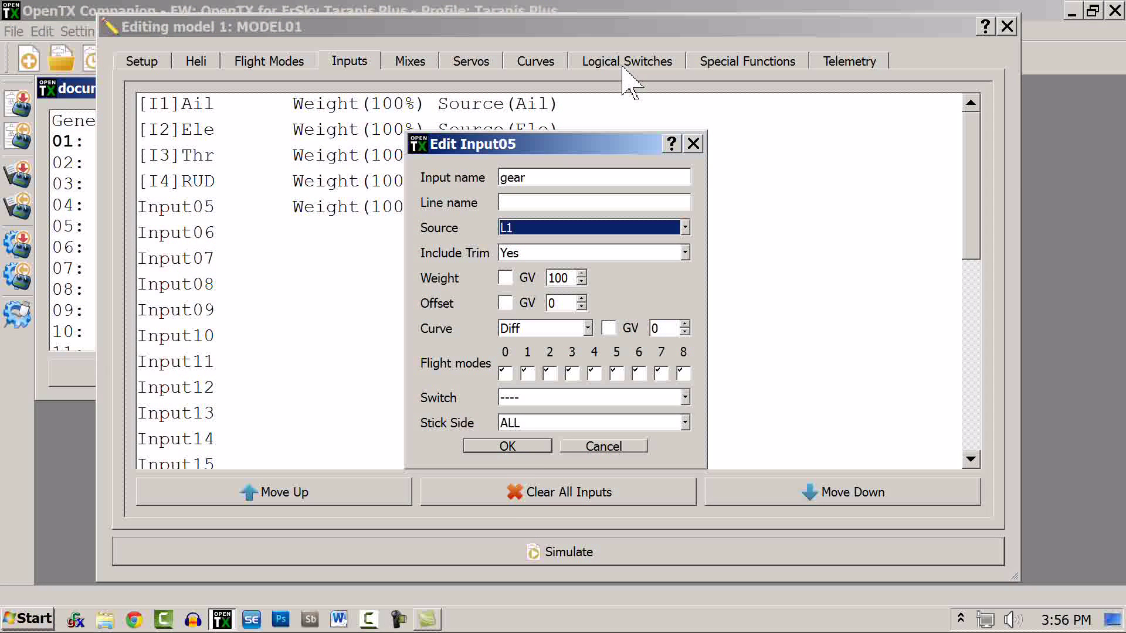
{"action": "left_click", "coordinate": [508, 447]}
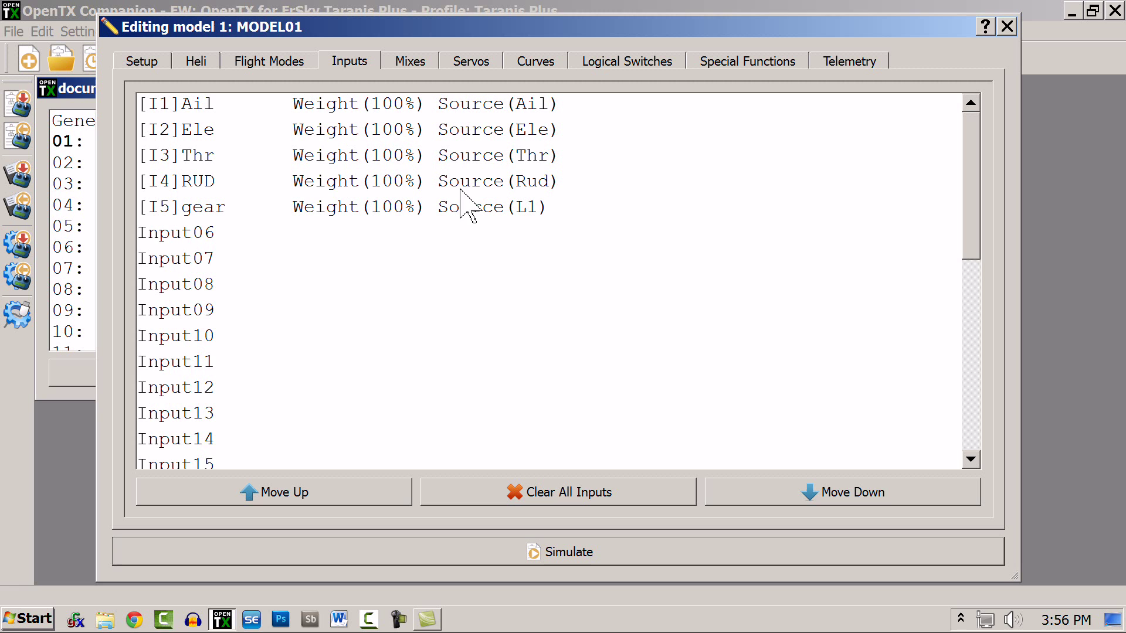
Check the default channel order in the radio's general settings, then return to the model's inputs.
{"action": "left_click", "coordinate": [88, 122]}
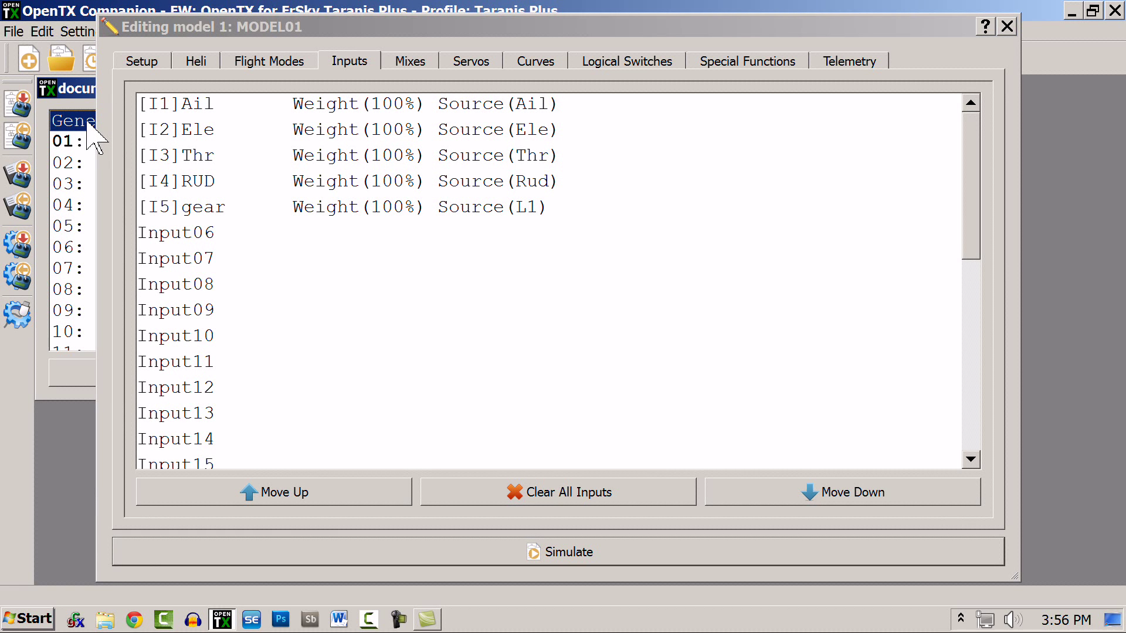
{"action": "double_click", "coordinate": [88, 122]}
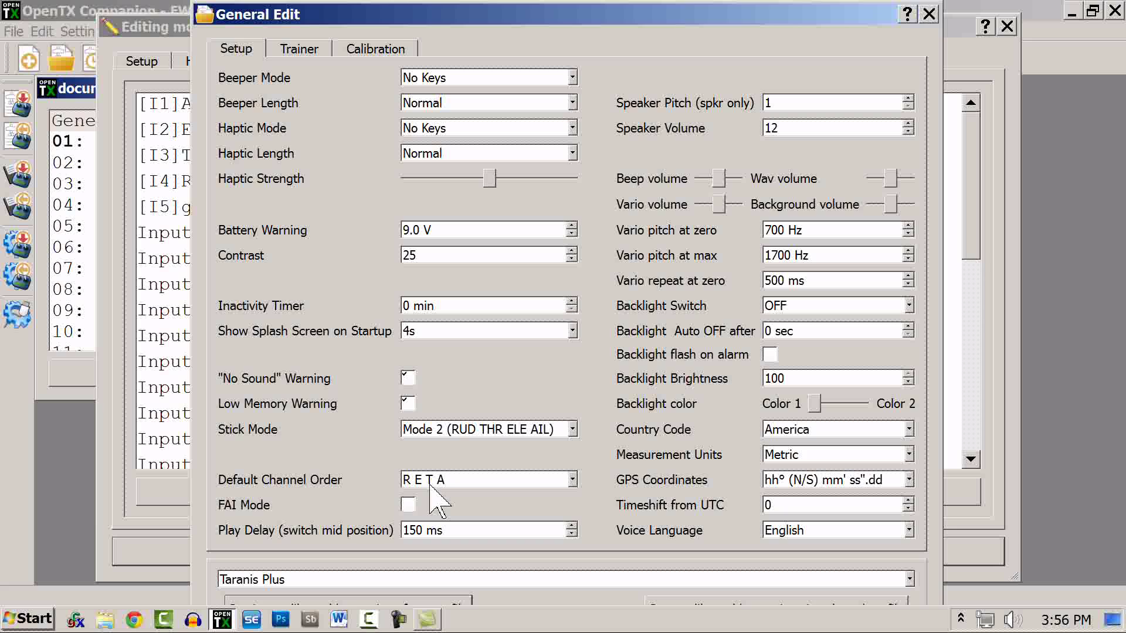
{"action": "left_click", "coordinate": [929, 14]}
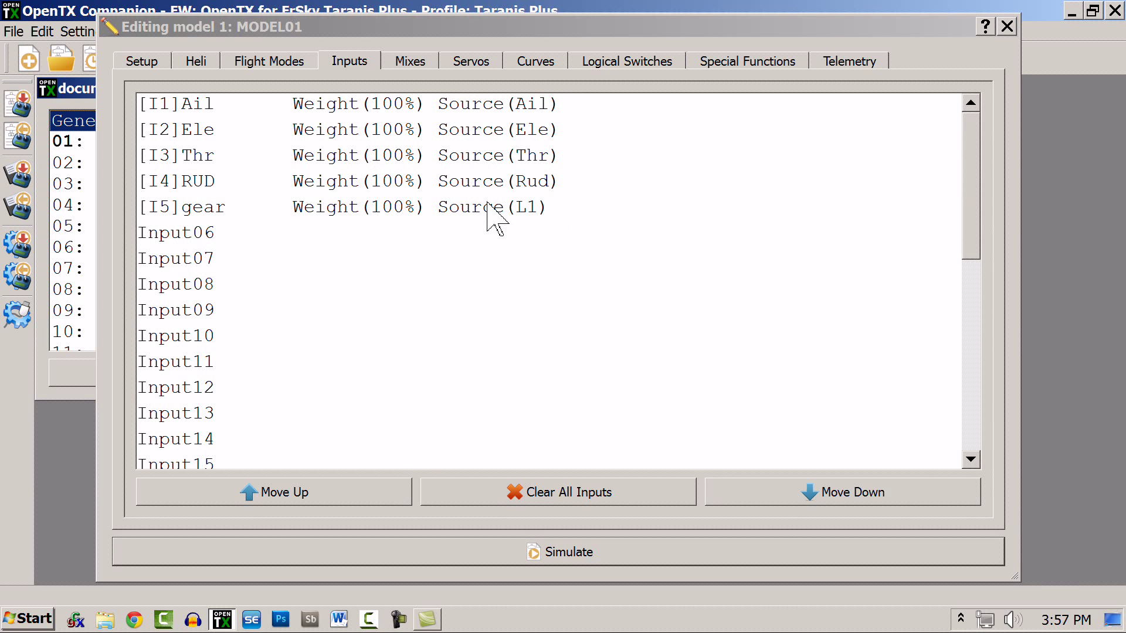
Duplicate the aileron input line three times so that the Ail input has four lines.
{"action": "left_click", "coordinate": [423, 107]}
{"action": "right_click", "coordinate": [424, 106]}
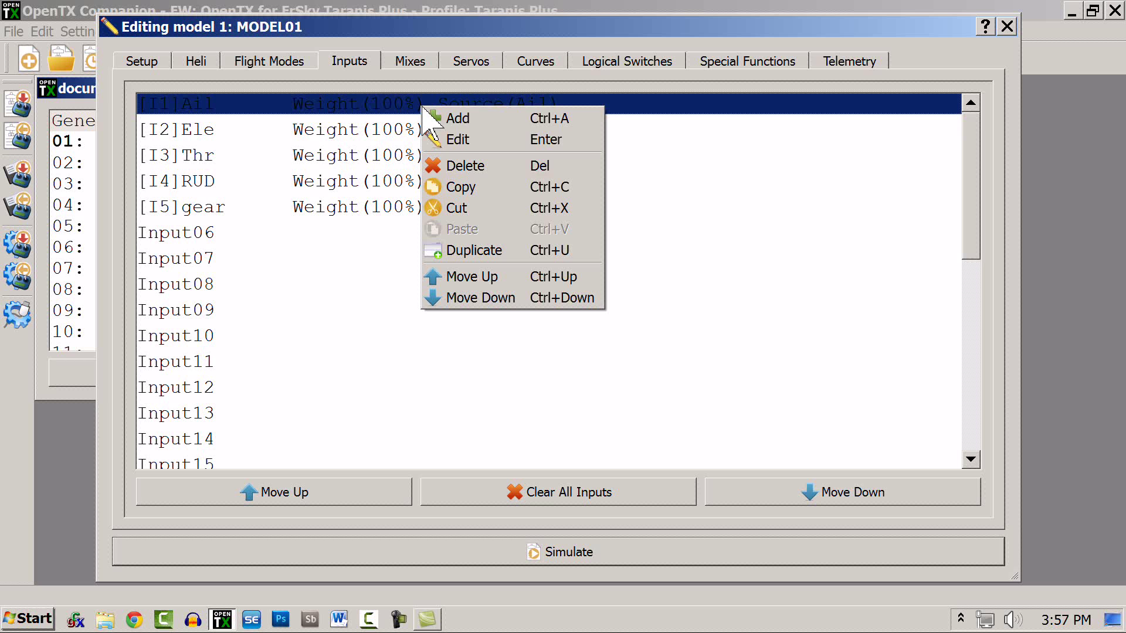
{"action": "left_click", "coordinate": [473, 250]}
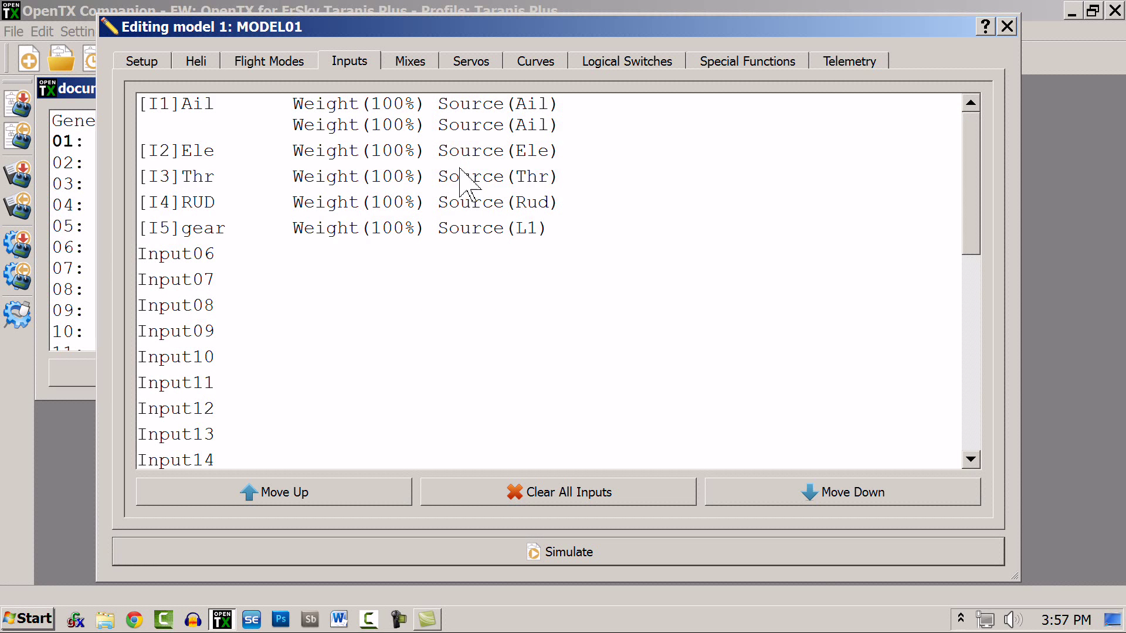
{"action": "left_click", "coordinate": [441, 125]}
{"action": "key", "text": "ctrl+u"}
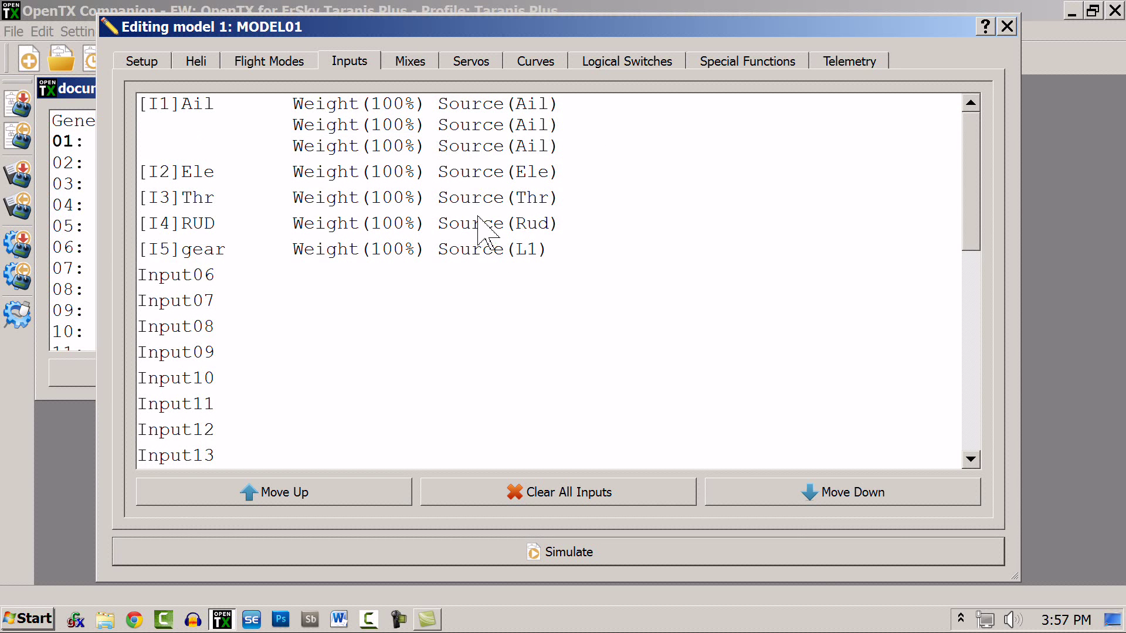
{"action": "right_click", "coordinate": [448, 147]}
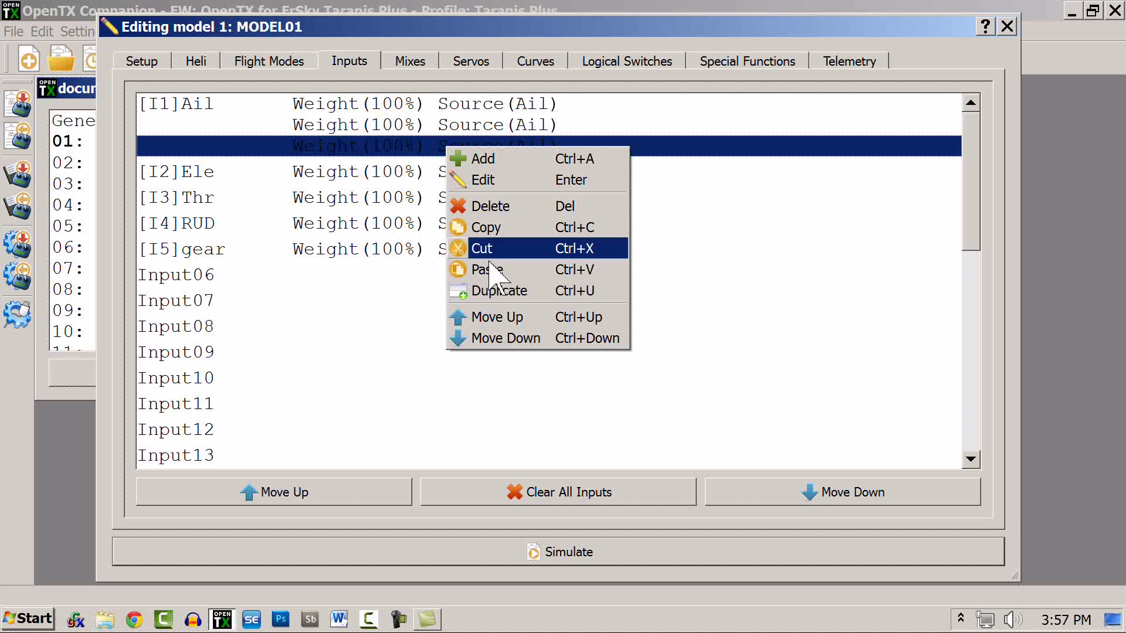
{"action": "left_click", "coordinate": [494, 291]}
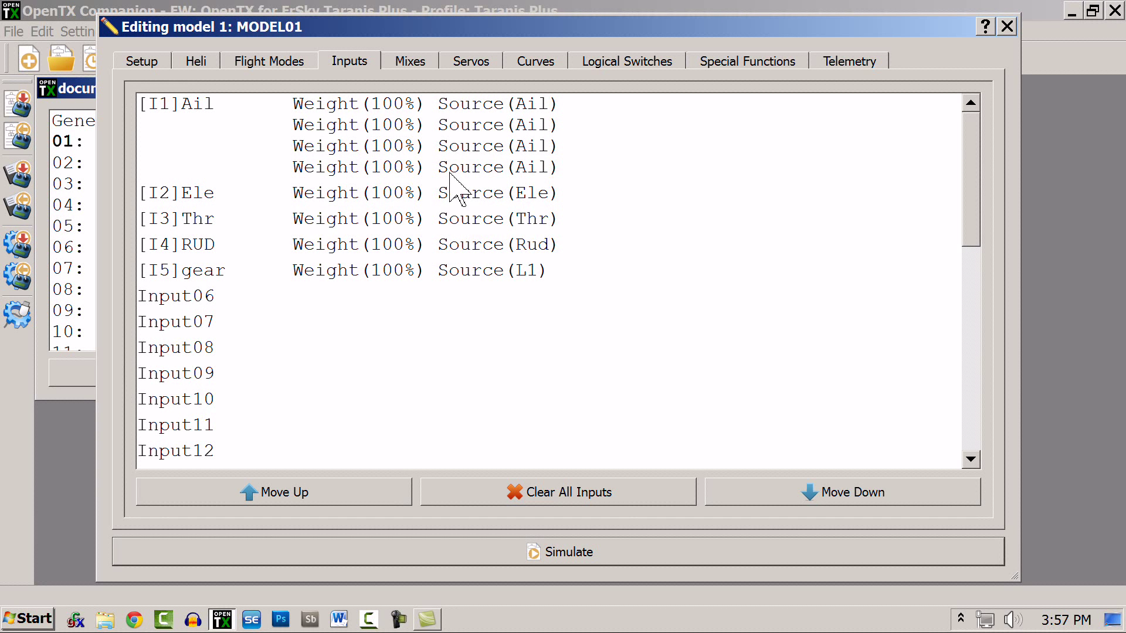
Give the first aileron input line an Expo curve of 60.
{"action": "left_click", "coordinate": [457, 109]}
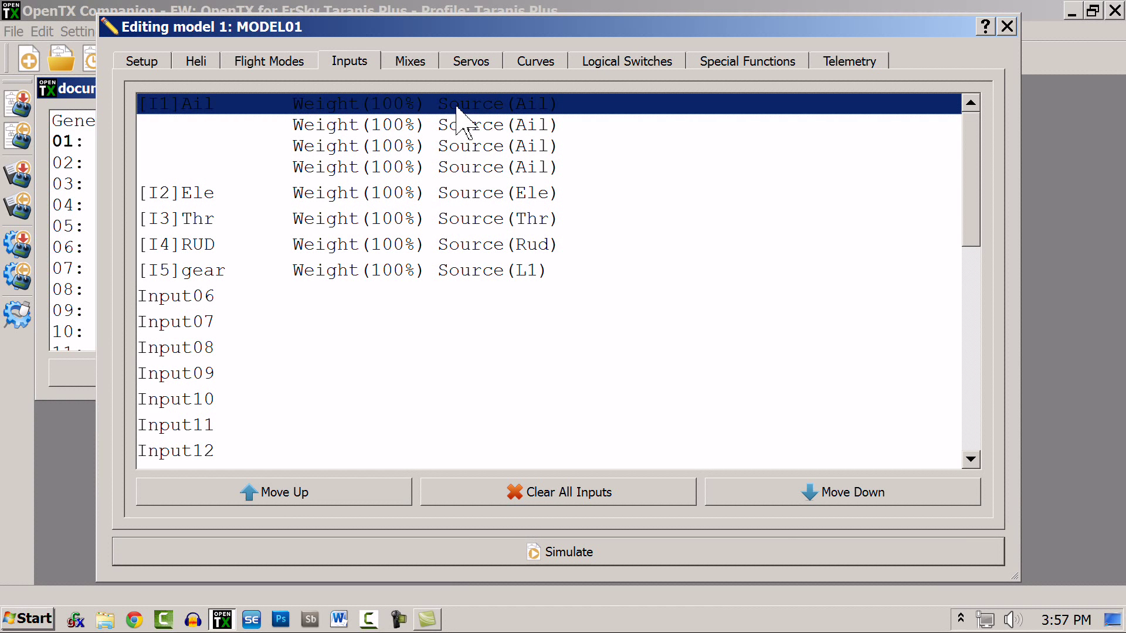
{"action": "double_click", "coordinate": [457, 108]}
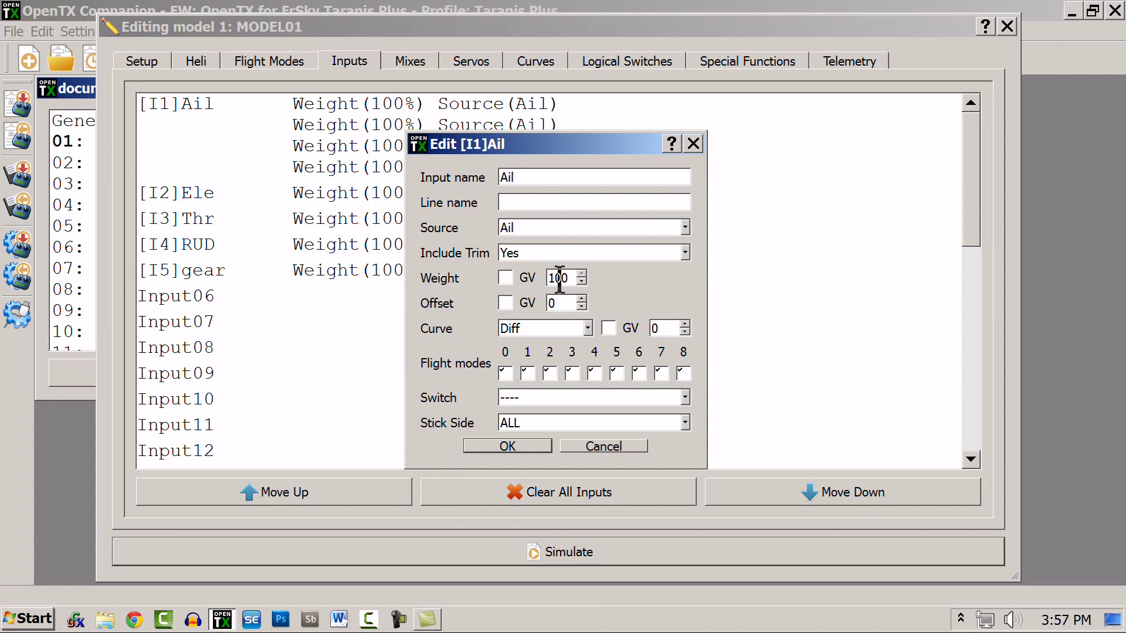
{"action": "left_click", "coordinate": [588, 329]}
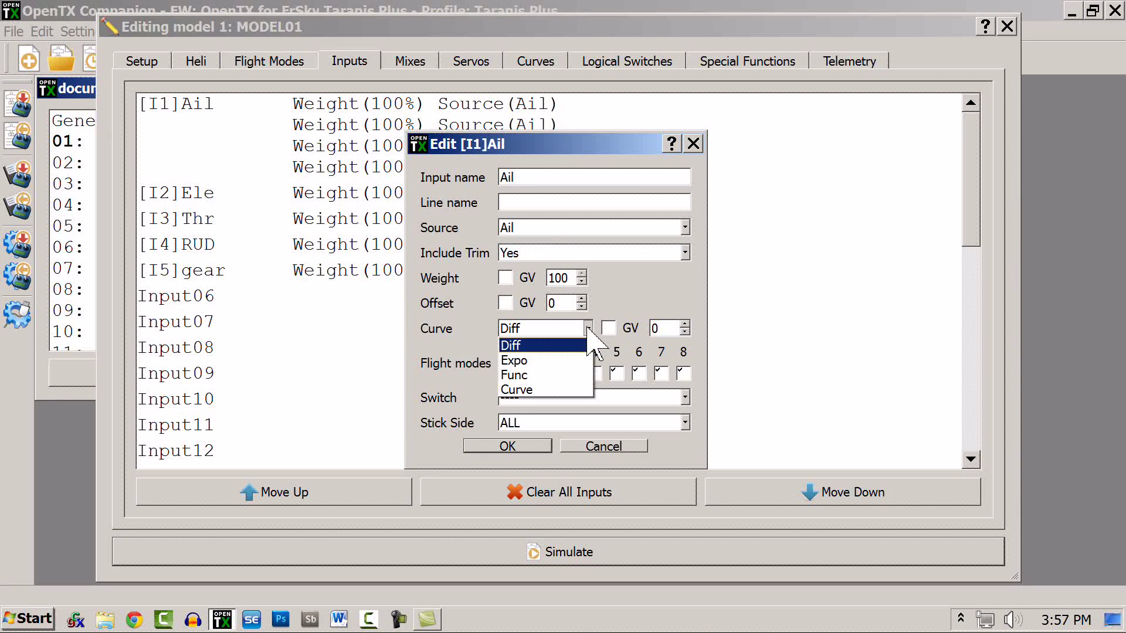
{"action": "left_click", "coordinate": [546, 361]}
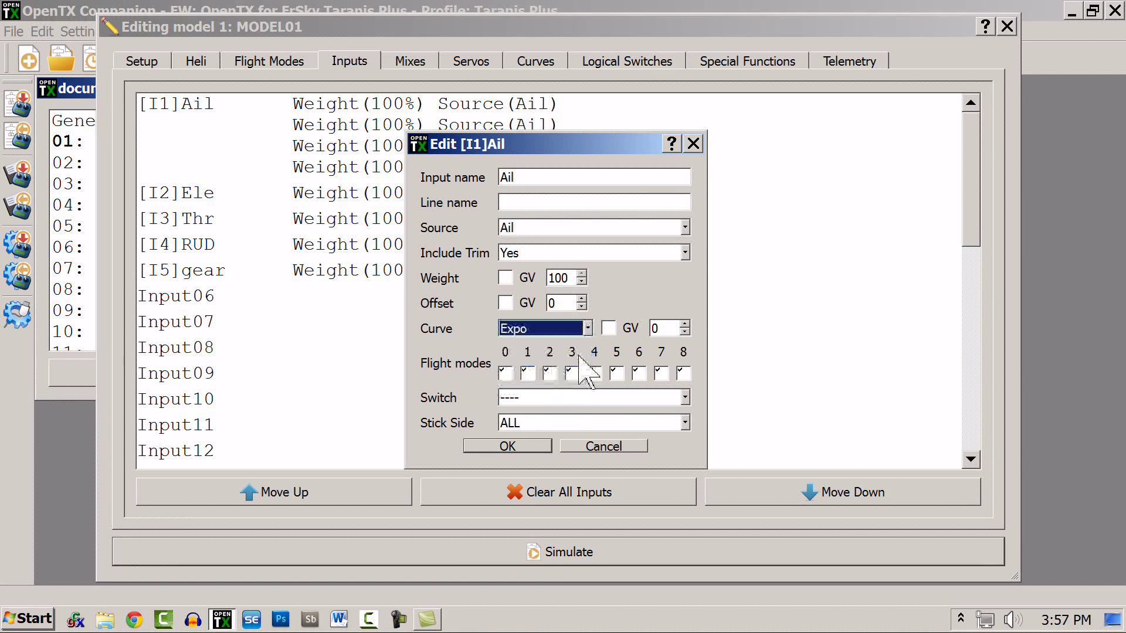
{"action": "left_click", "coordinate": [663, 328]}
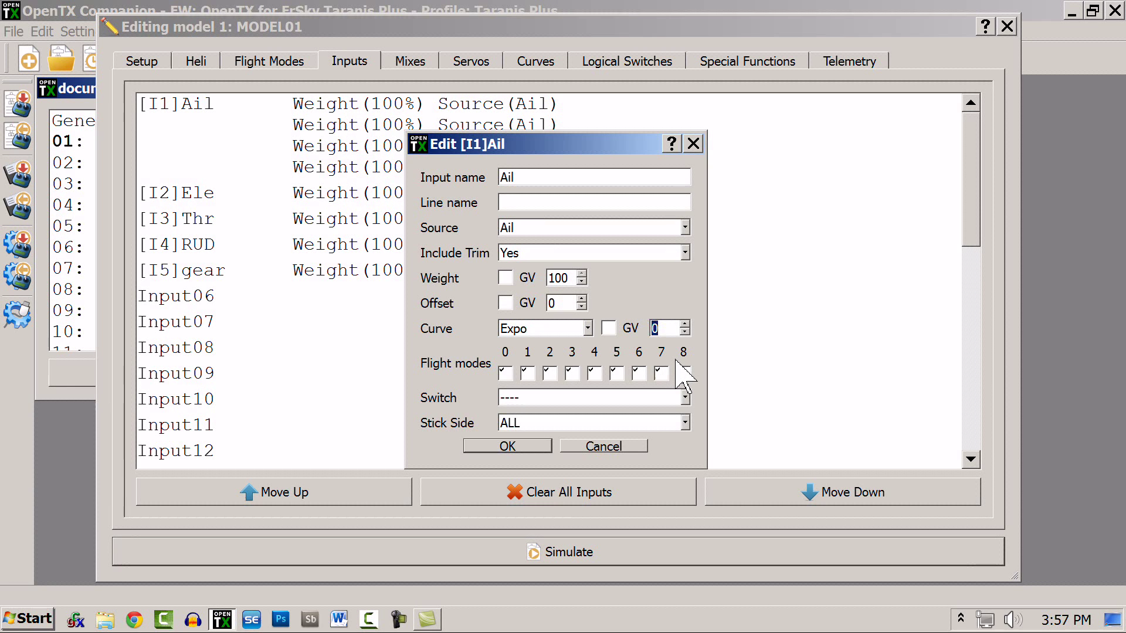
{"action": "type", "text": "60"}
{"action": "left_click", "coordinate": [508, 447]}
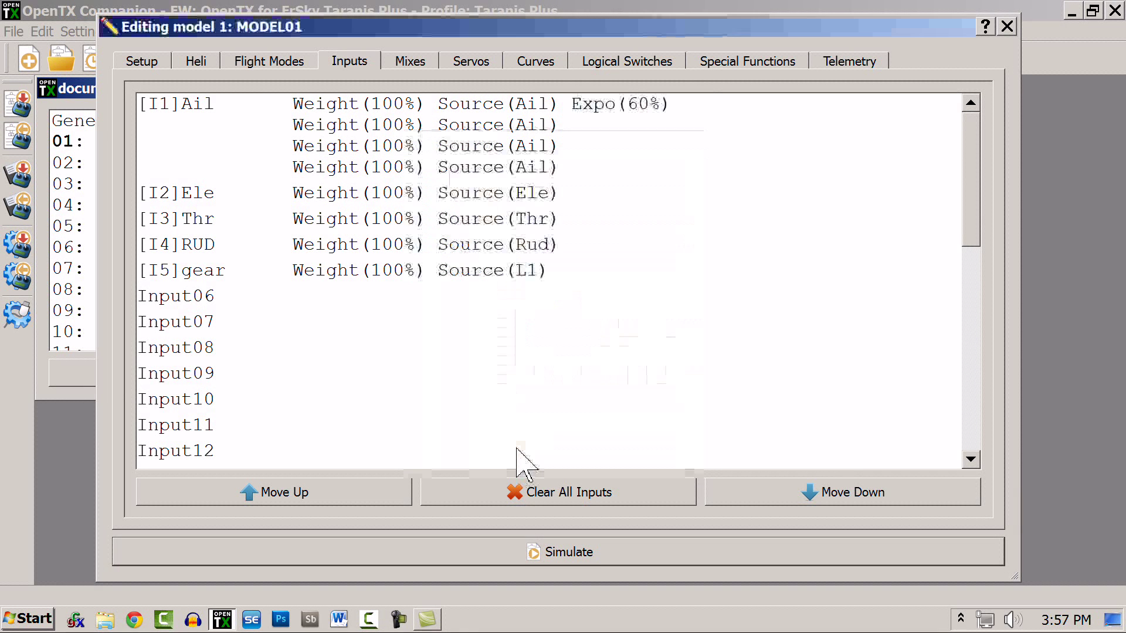
Assign switch SA↑ to the first aileron input line.
{"action": "left_click", "coordinate": [538, 104]}
{"action": "right_click", "coordinate": [538, 105]}
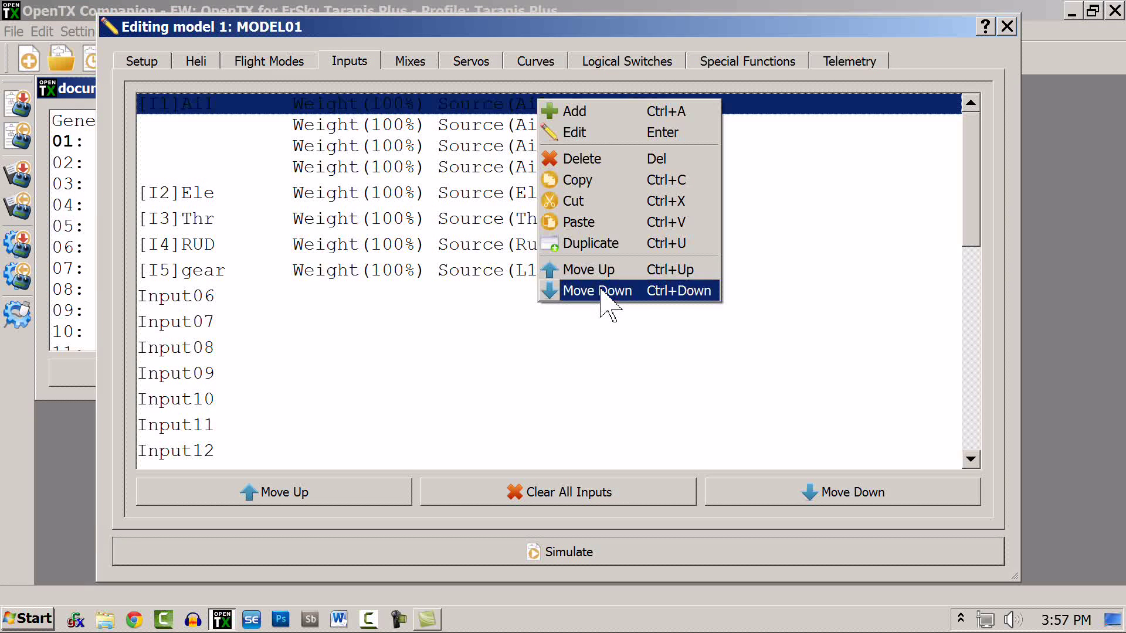
{"action": "left_click", "coordinate": [587, 140]}
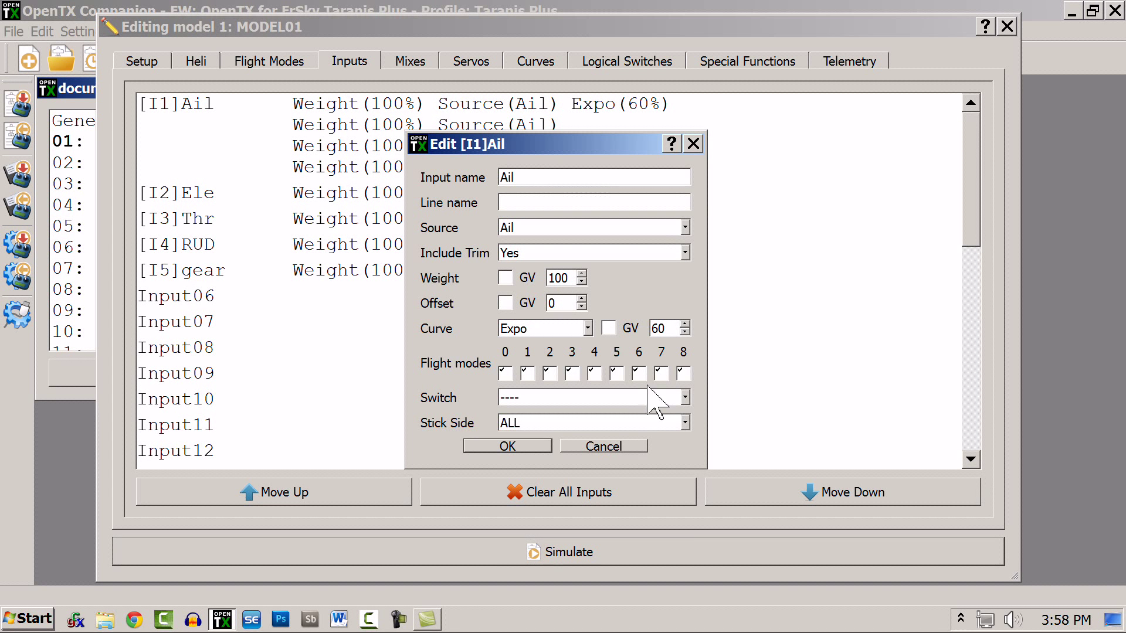
{"action": "left_click", "coordinate": [687, 399]}
{"action": "scroll", "coordinate": [679, 495], "scroll_direction": "down", "scroll_amount": 2}
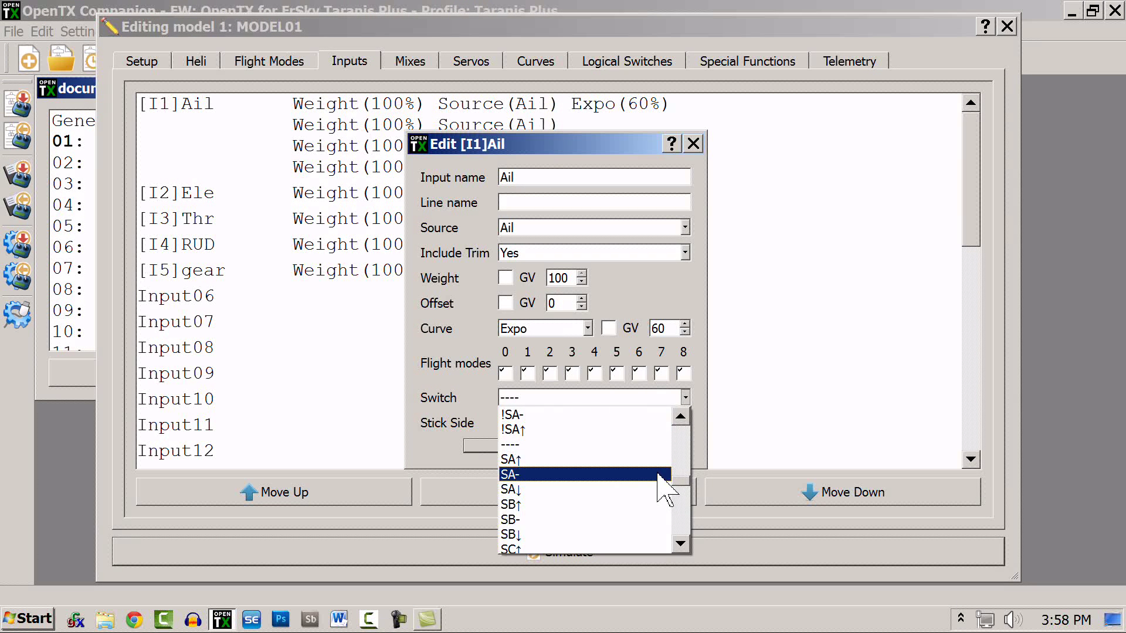
{"action": "left_click", "coordinate": [600, 466]}
{"action": "left_click", "coordinate": [532, 447]}
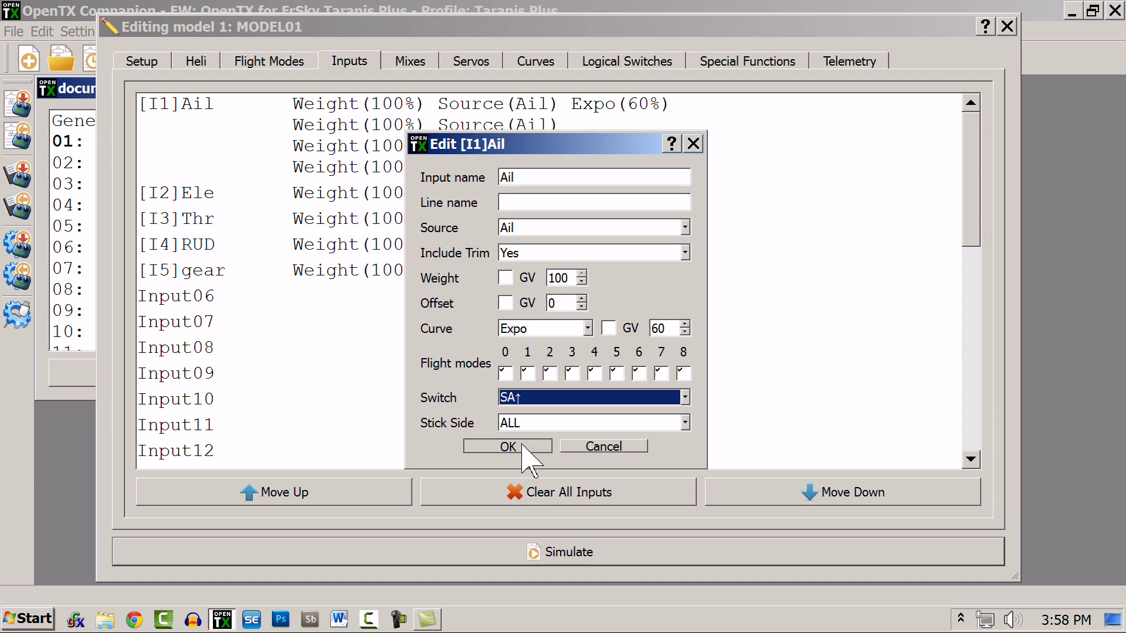
Set the second aileron input line to weight 75 with an Expo curve of 40.
{"action": "double_click", "coordinate": [515, 126]}
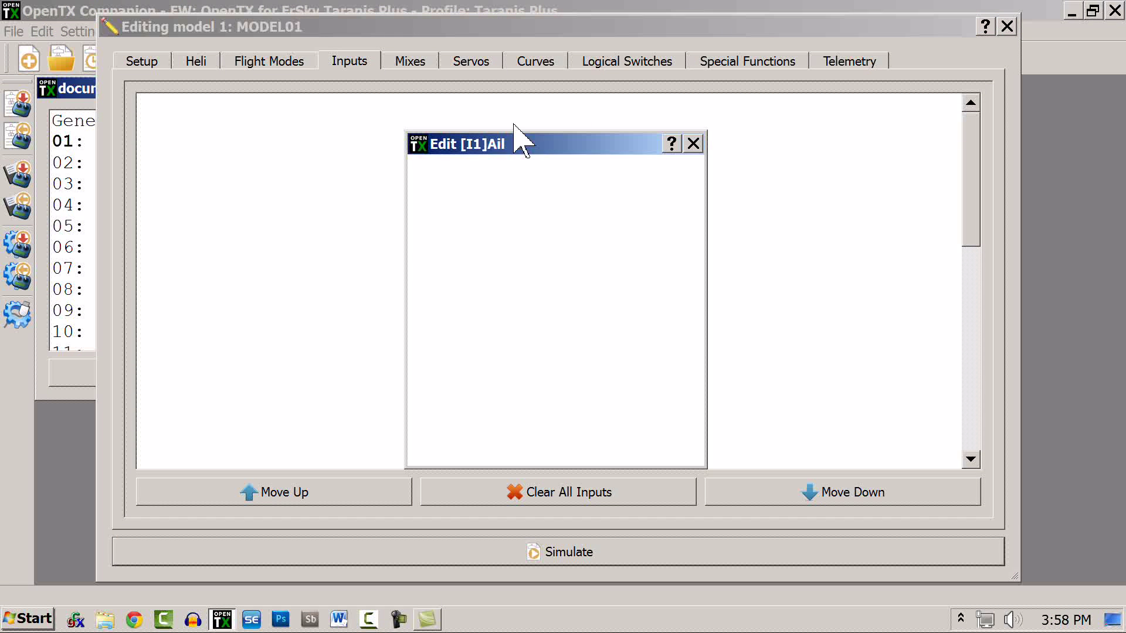
{"action": "double_click", "coordinate": [566, 278]}
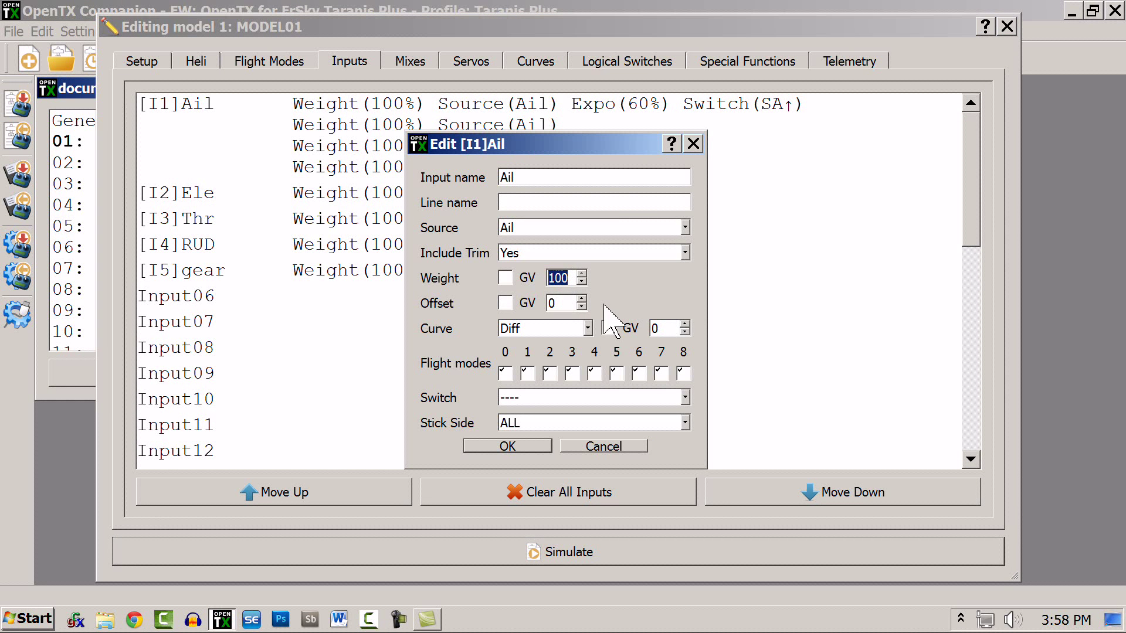
{"action": "type", "text": "75"}
{"action": "left_click", "coordinate": [587, 328]}
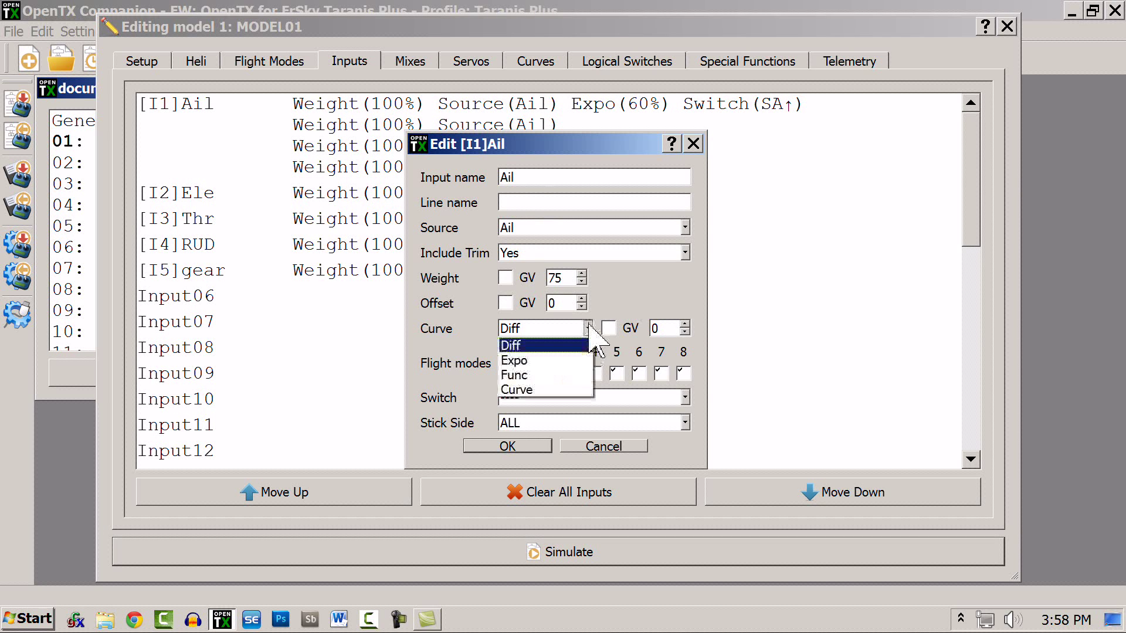
{"action": "left_click", "coordinate": [555, 360]}
{"action": "double_click", "coordinate": [663, 329]}
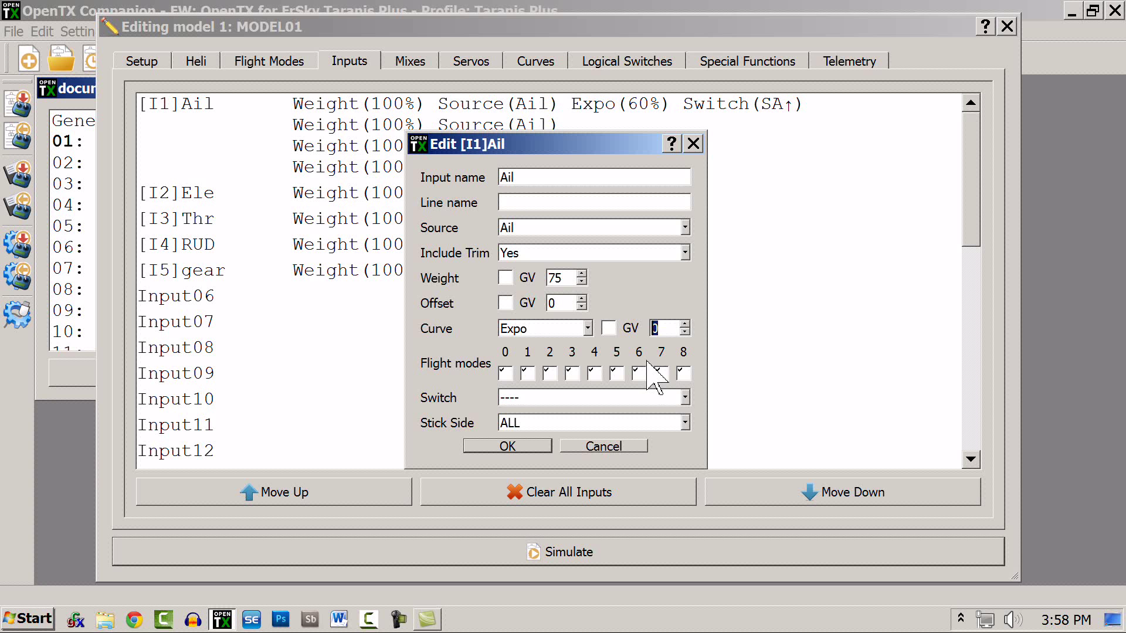
{"action": "type", "text": "40"}
Assign switch SA- to the second aileron input line and accept its settings.
{"action": "left_click", "coordinate": [685, 399]}
{"action": "left_click", "coordinate": [680, 544]}
{"action": "left_click", "coordinate": [680, 544]}
{"action": "left_click", "coordinate": [680, 544]}
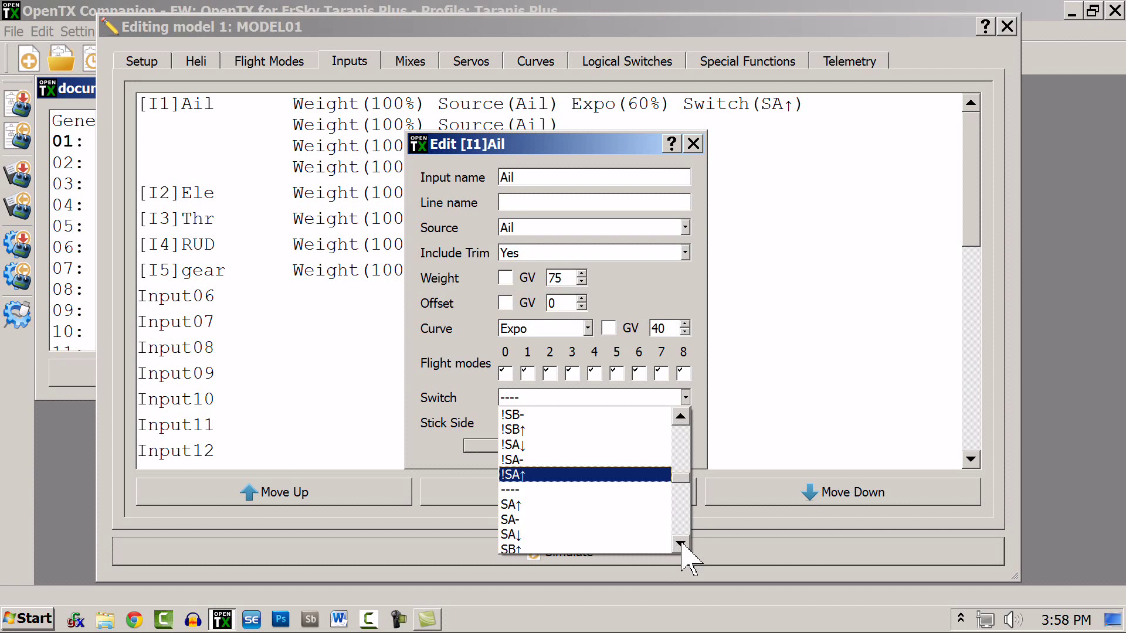
{"action": "left_click", "coordinate": [573, 520]}
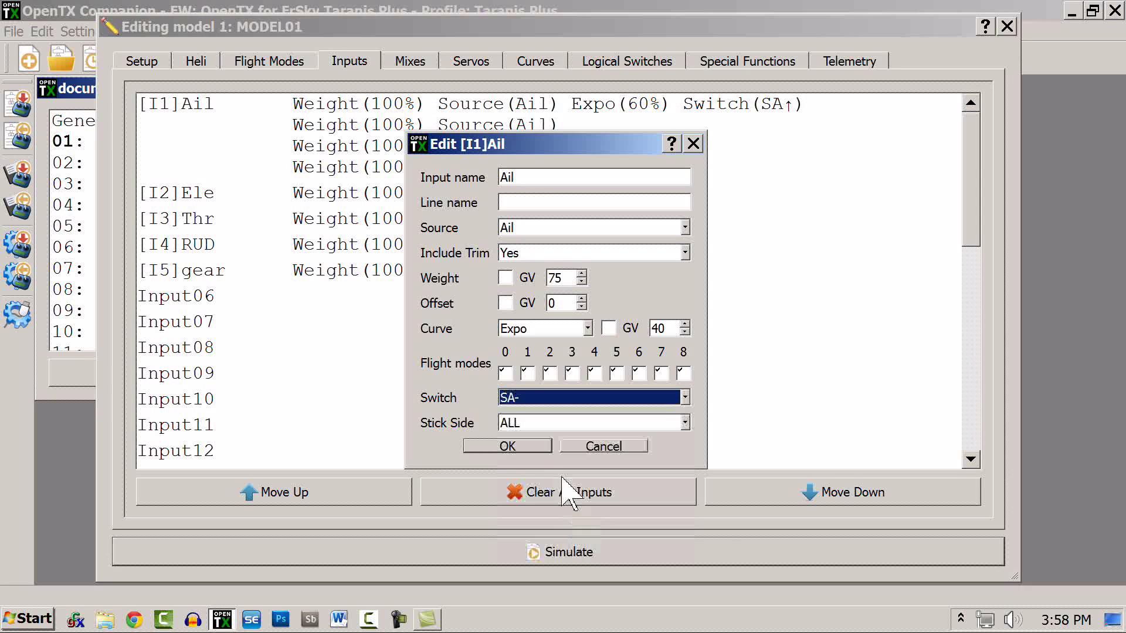
{"action": "left_click", "coordinate": [525, 448]}
Set the third aileron input line to weight 50 with an Expo curve of 30.
{"action": "double_click", "coordinate": [504, 148]}
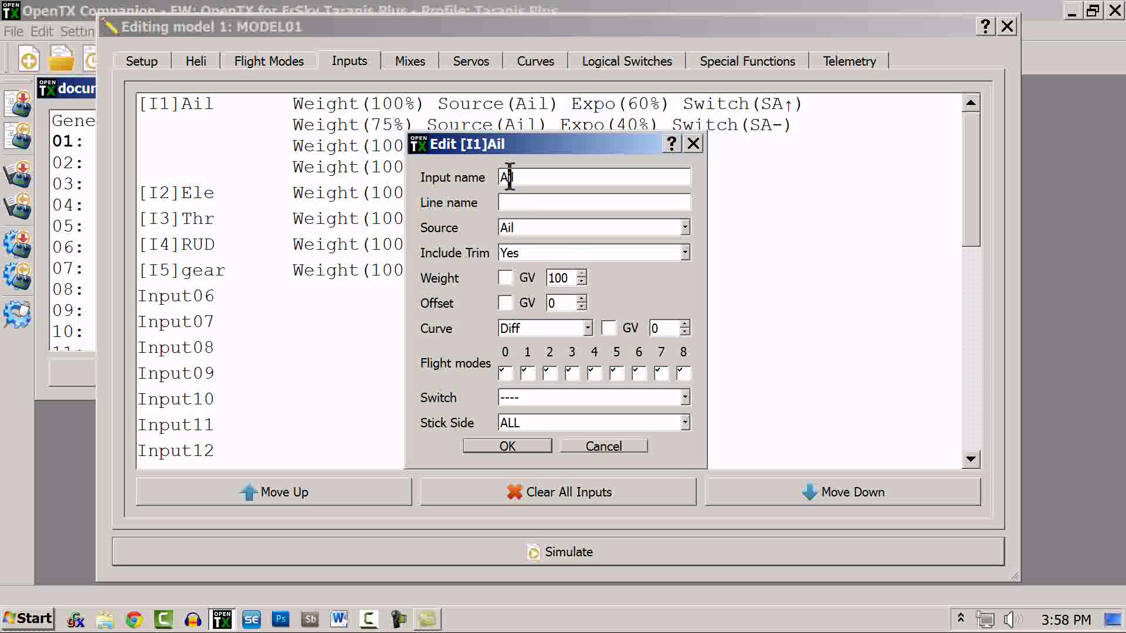
{"action": "double_click", "coordinate": [566, 277]}
{"action": "type", "text": "50"}
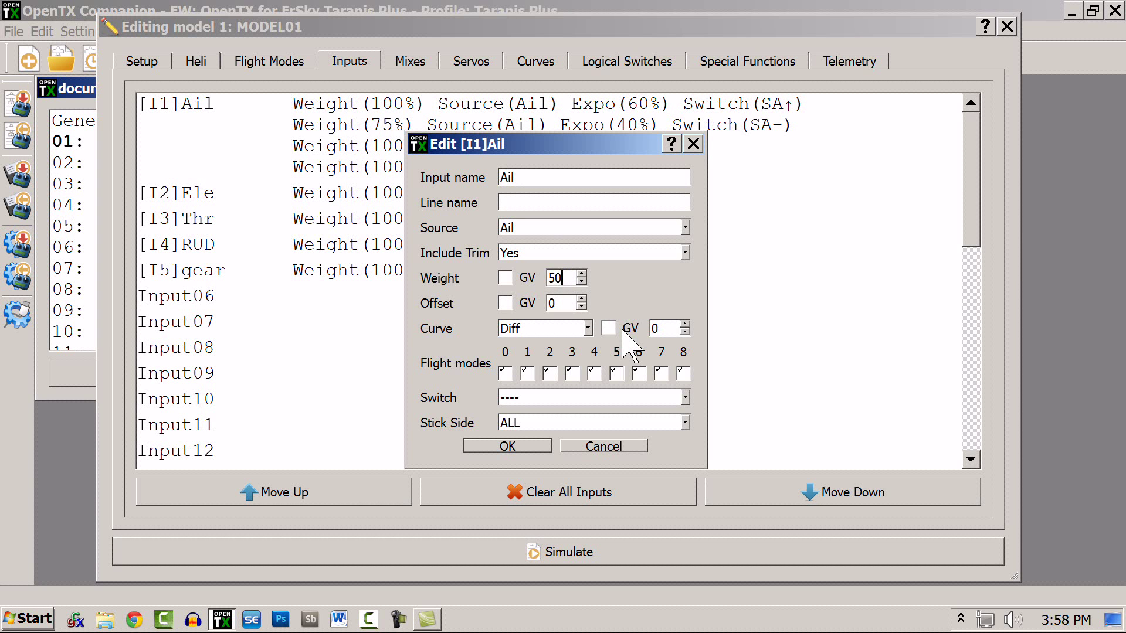
{"action": "left_click", "coordinate": [588, 328]}
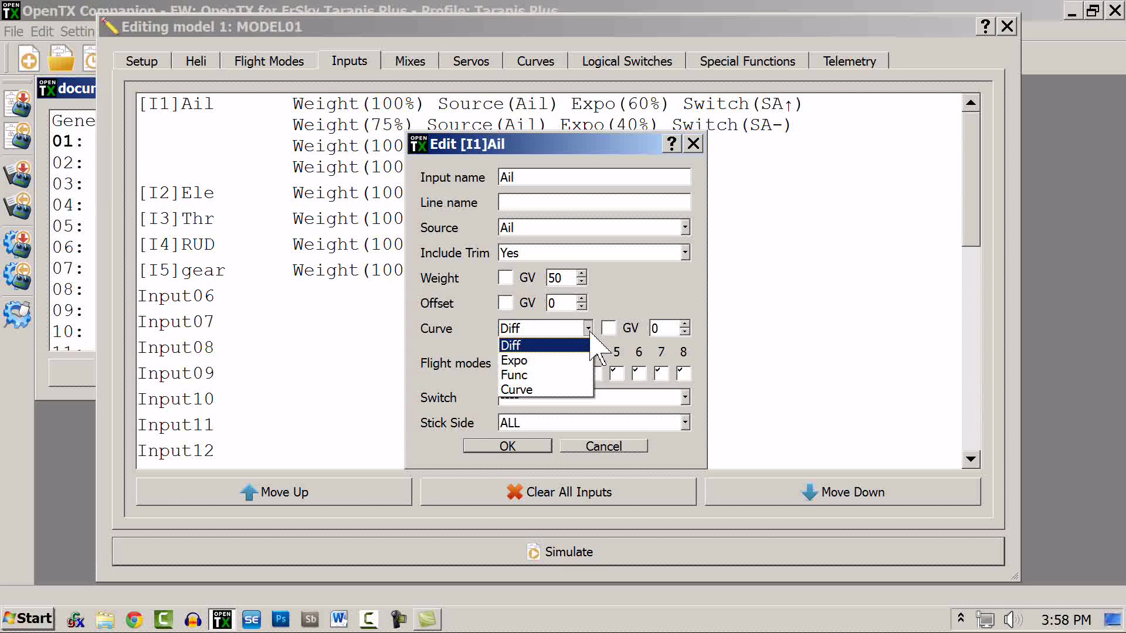
{"action": "left_click", "coordinate": [563, 360]}
{"action": "double_click", "coordinate": [655, 328]}
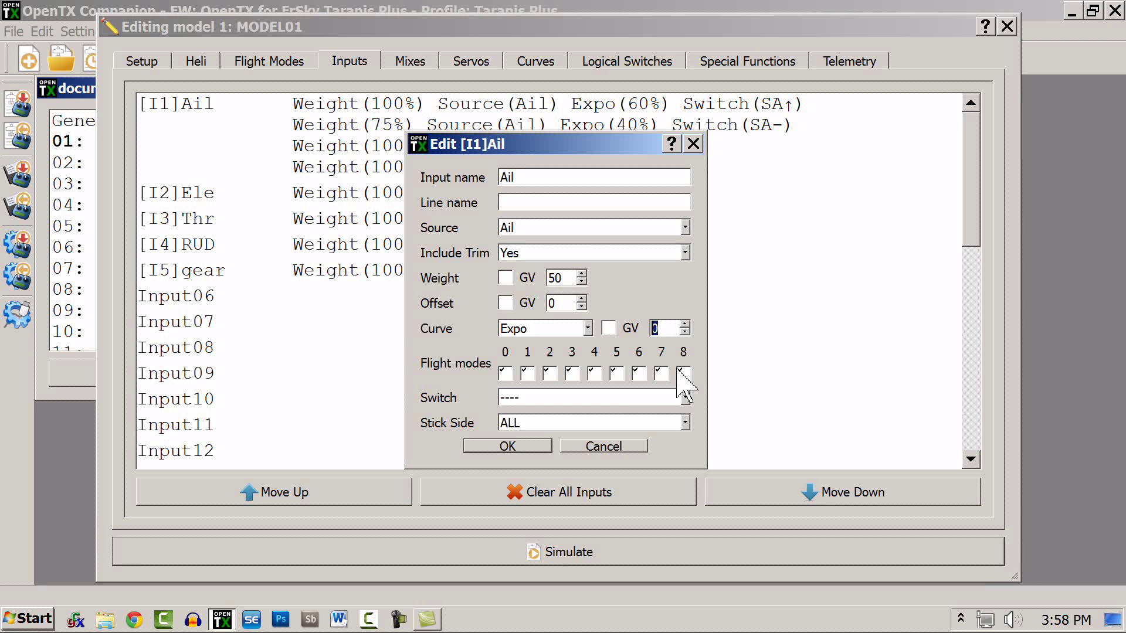
{"action": "type", "text": "30"}
Assign switch SA↓ to the third aileron input line and accept its settings.
{"action": "left_click", "coordinate": [684, 398]}
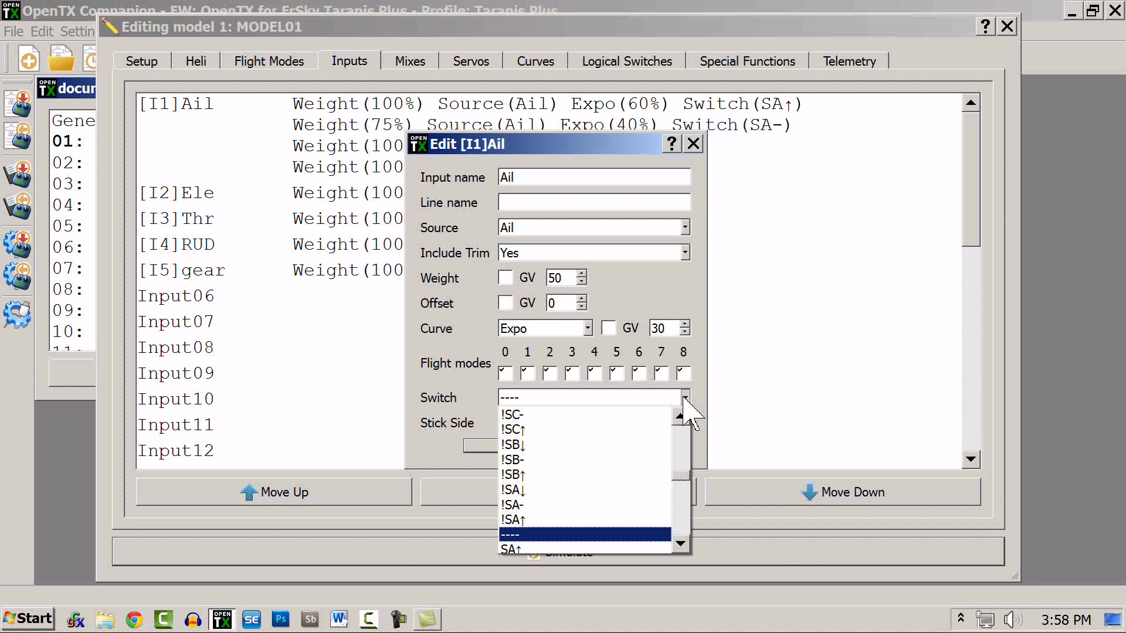
{"action": "left_click", "coordinate": [680, 544]}
{"action": "left_click", "coordinate": [680, 544]}
{"action": "left_click", "coordinate": [680, 544]}
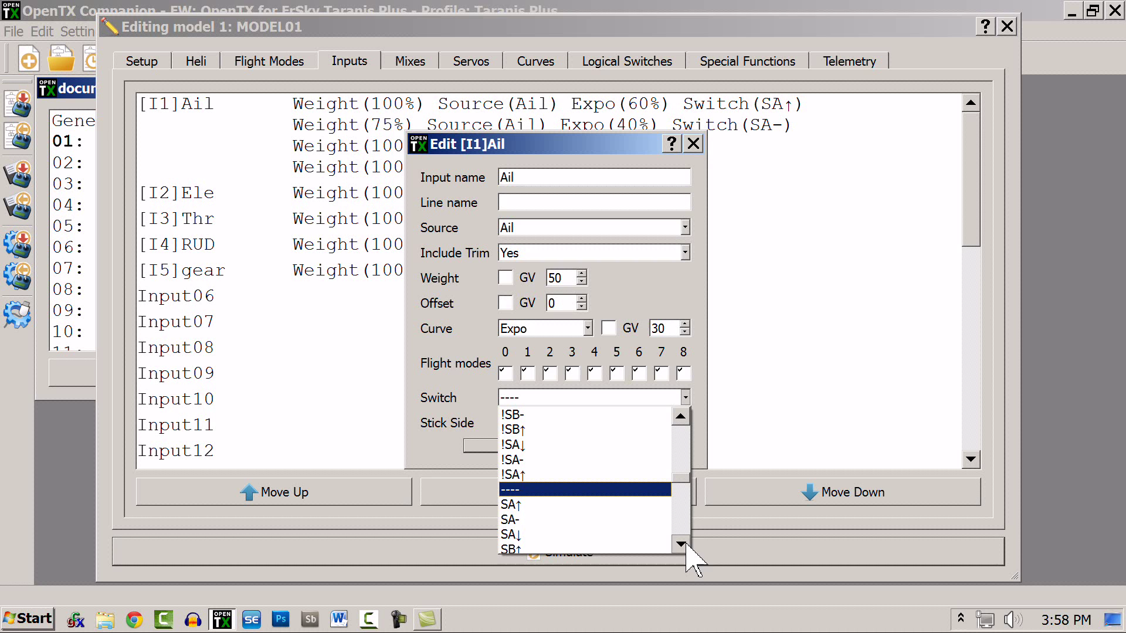
{"action": "left_click", "coordinate": [573, 534]}
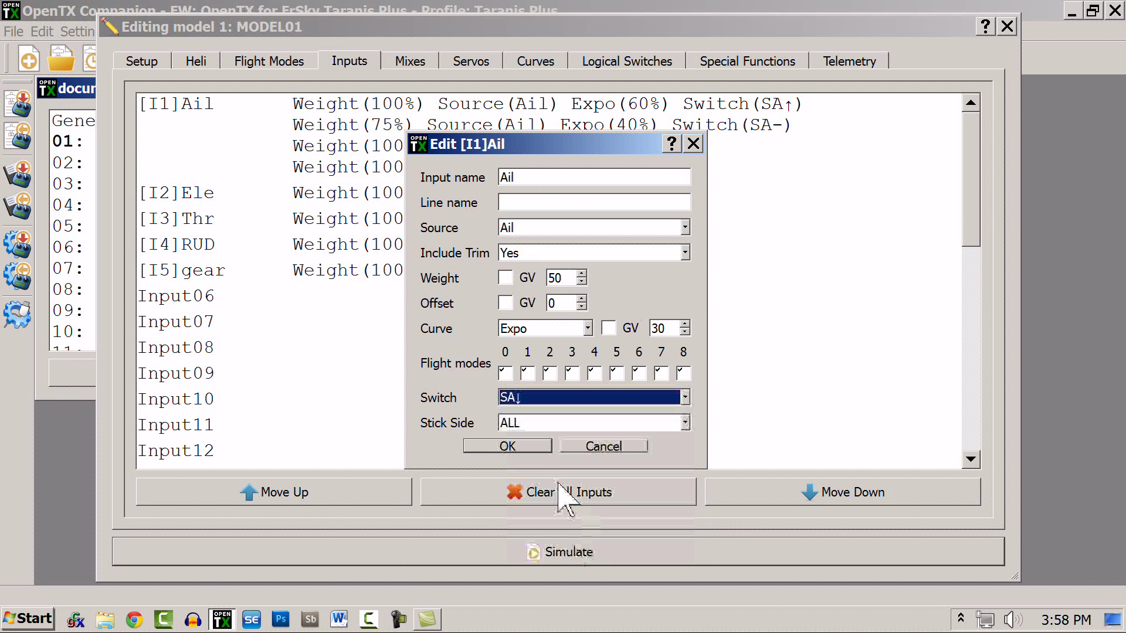
{"action": "left_click", "coordinate": [508, 447]}
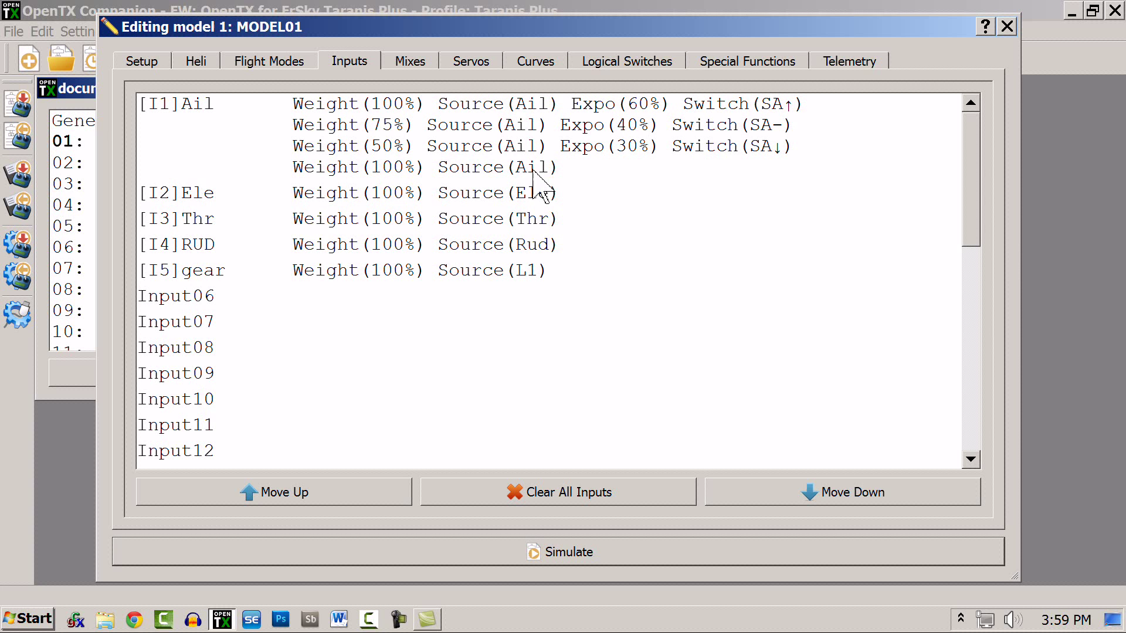
Name the CH1 aileron mix "R Ail".
{"action": "left_click", "coordinate": [412, 62]}
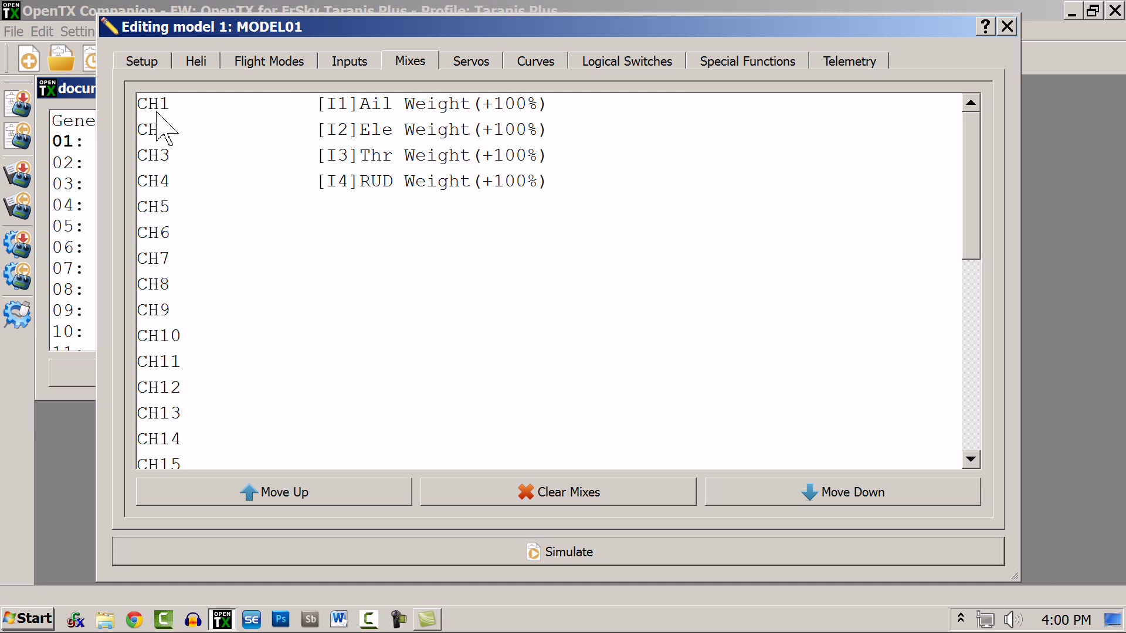
{"action": "left_click", "coordinate": [442, 106]}
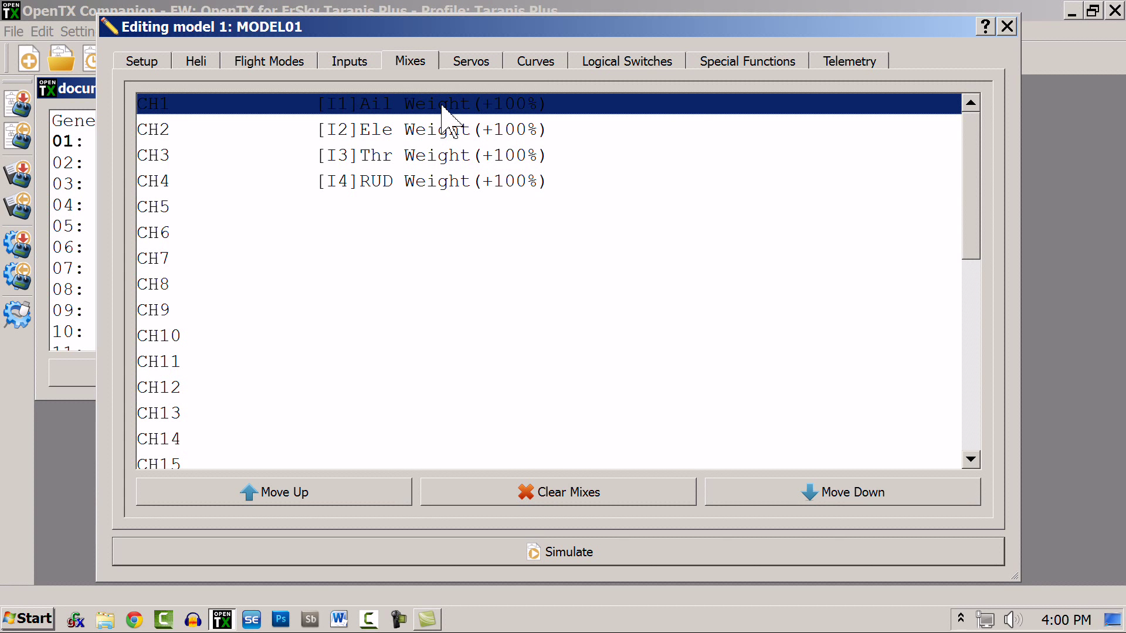
{"action": "double_click", "coordinate": [442, 106]}
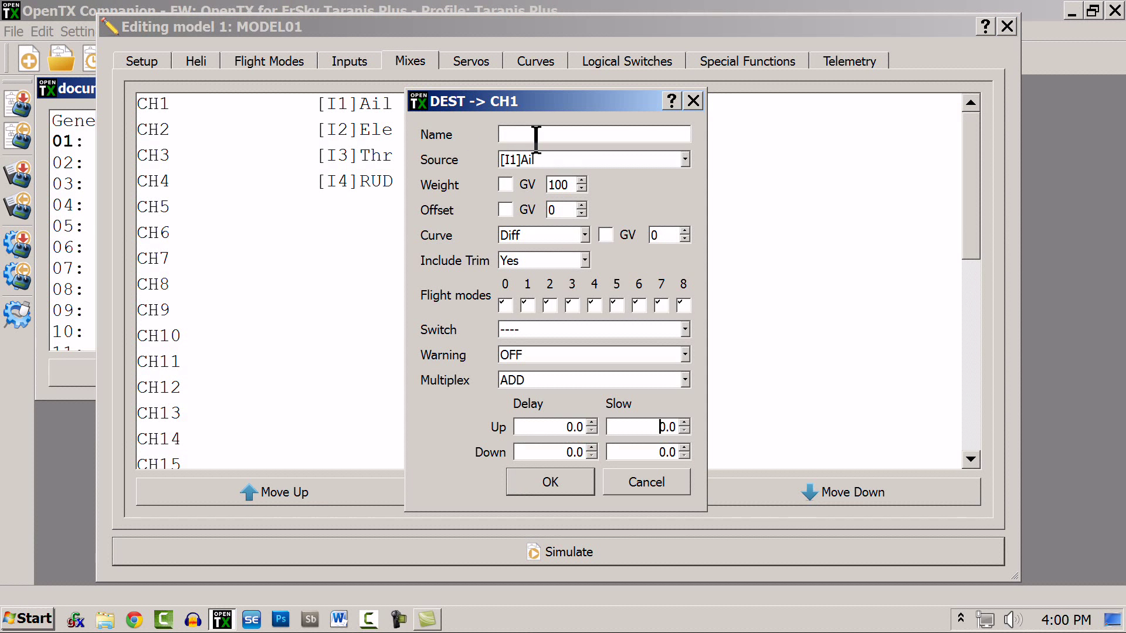
{"action": "left_click", "coordinate": [537, 135]}
{"action": "type", "text": "R Ail"}
{"action": "left_click", "coordinate": [549, 481]}
Change the CH2 mix source to [I1]Ail and name the mix "Left Ail".
{"action": "left_click", "coordinate": [393, 131]}
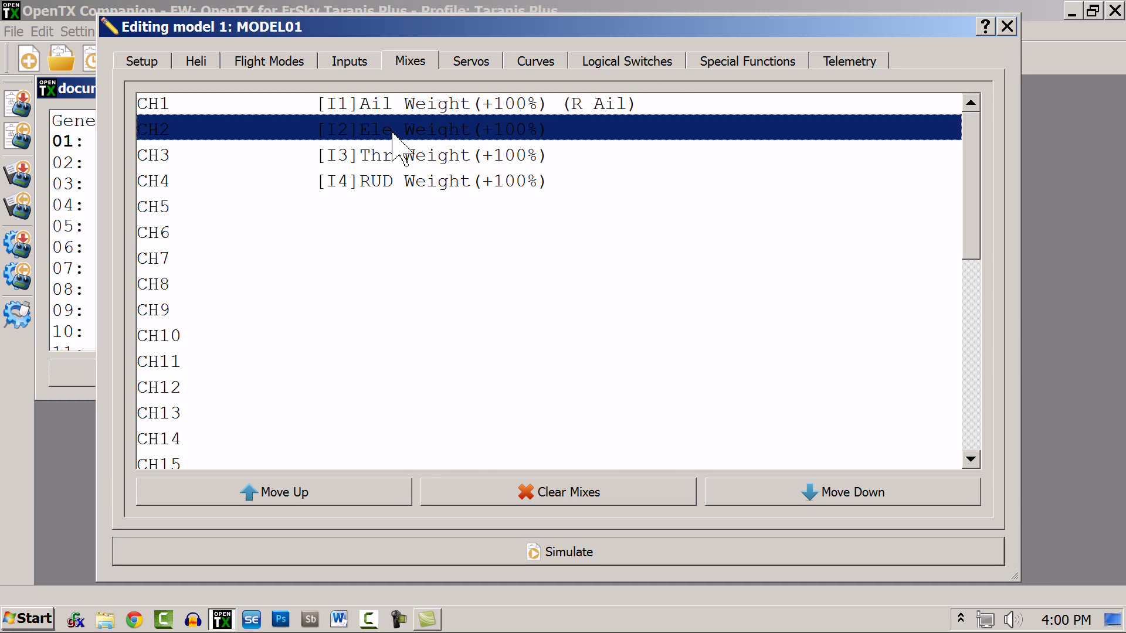
{"action": "double_click", "coordinate": [393, 130]}
{"action": "left_click", "coordinate": [565, 161]}
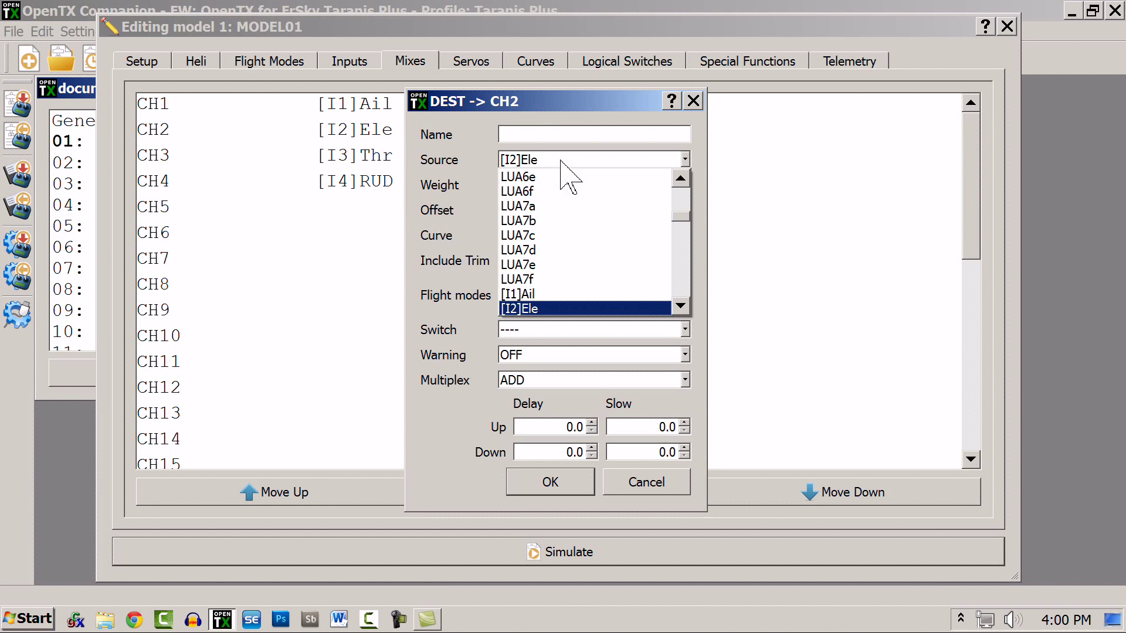
{"action": "scroll", "coordinate": [681, 316], "scroll_direction": "down", "scroll_amount": 3}
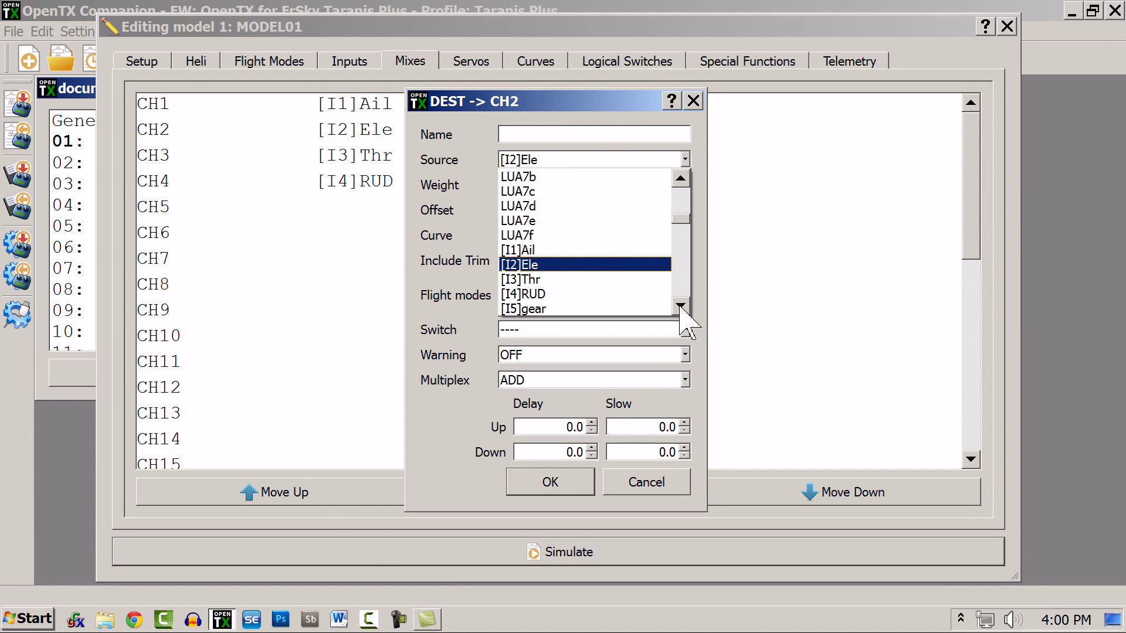
{"action": "left_click", "coordinate": [555, 252]}
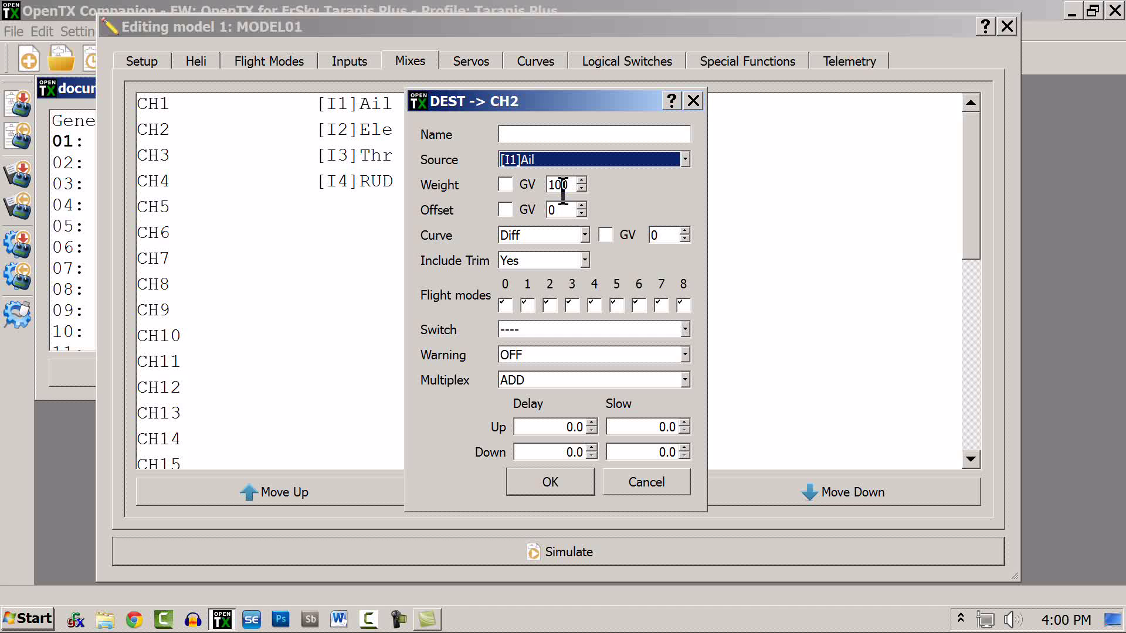
{"action": "left_click", "coordinate": [521, 135]}
{"action": "type", "text": "Lef"}
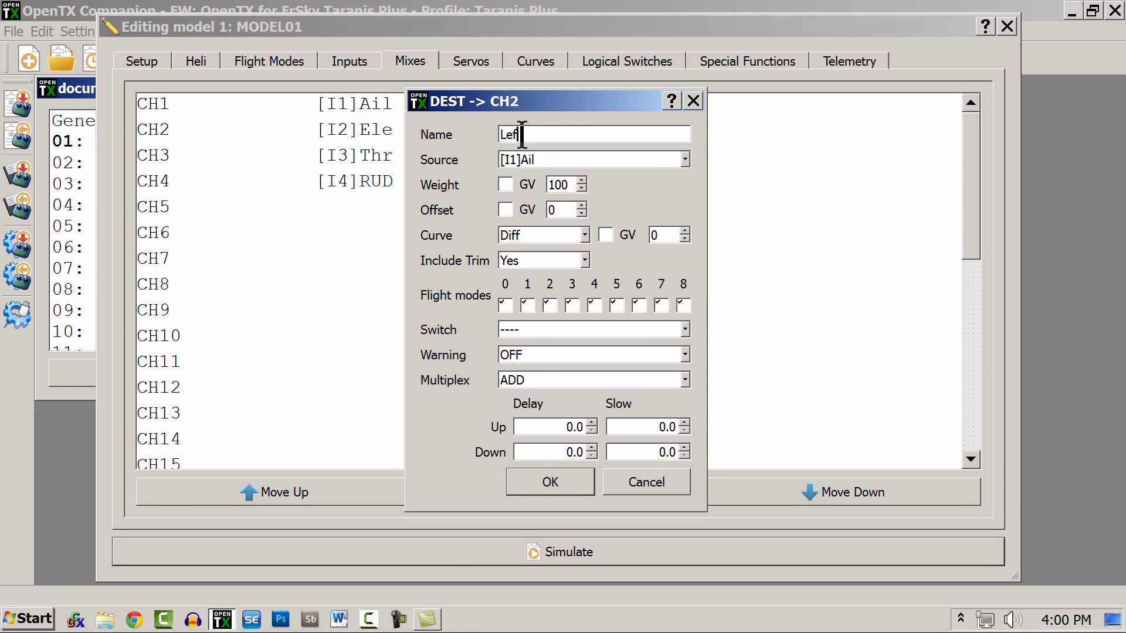
{"action": "type", "text": "t Ail"}
{"action": "left_click", "coordinate": [544, 481]}
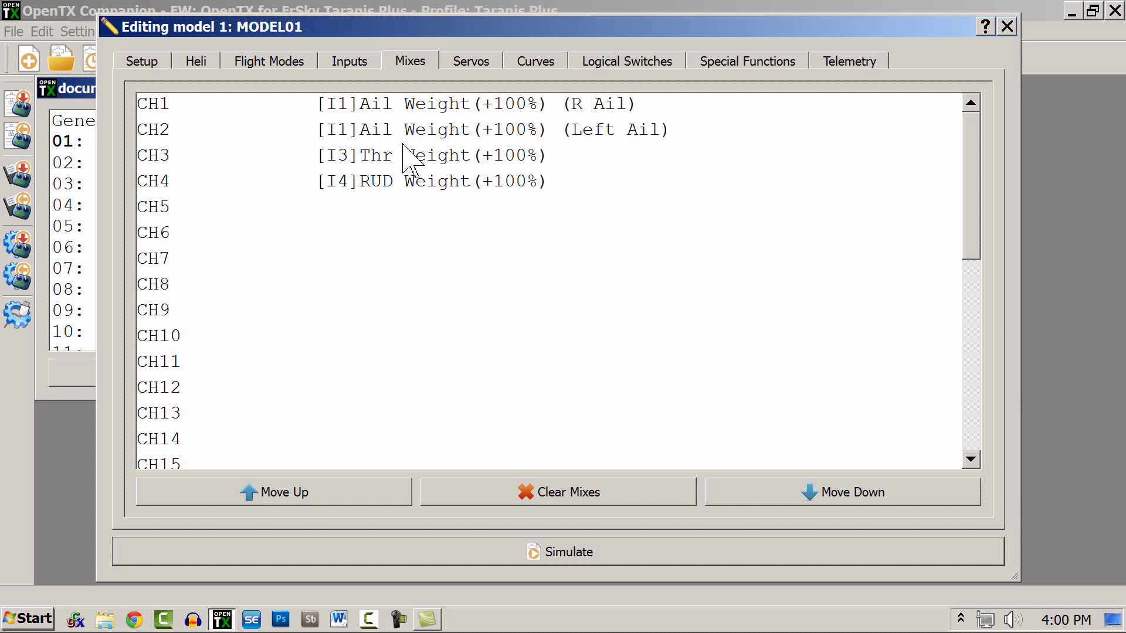
Create a mix on CH5 with [I2]Ele as its source.
{"action": "left_click", "coordinate": [389, 203]}
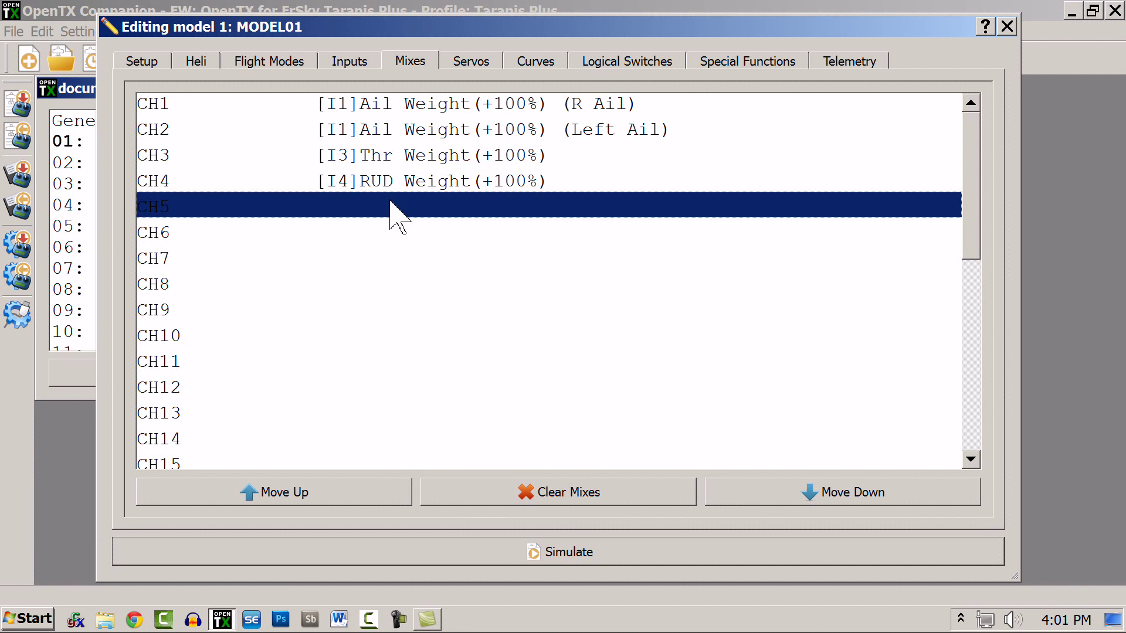
{"action": "double_click", "coordinate": [389, 205]}
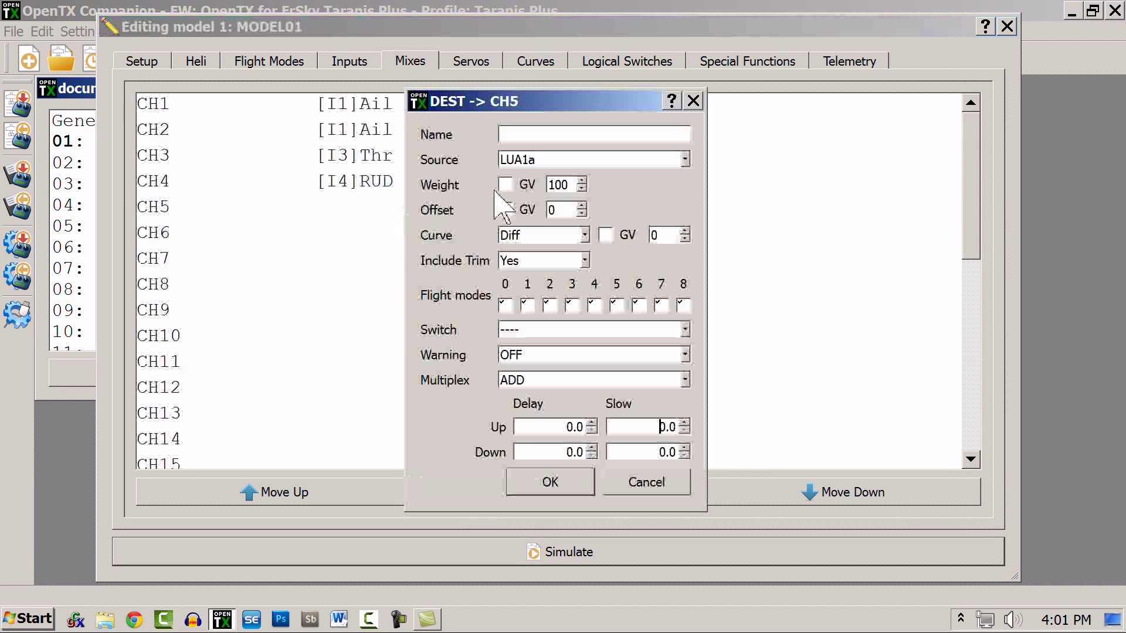
{"action": "left_click", "coordinate": [685, 160]}
{"action": "left_click", "coordinate": [684, 199]}
{"action": "left_click_drag", "start_coordinate": [682, 197], "coordinate": [678, 221]}
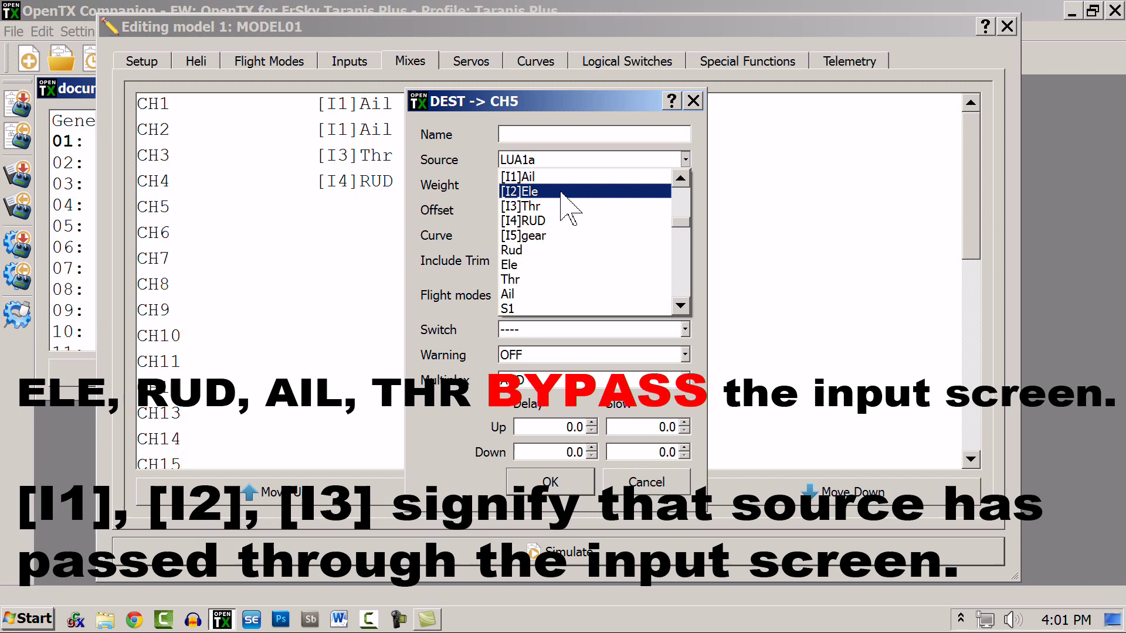
{"action": "left_click", "coordinate": [536, 192]}
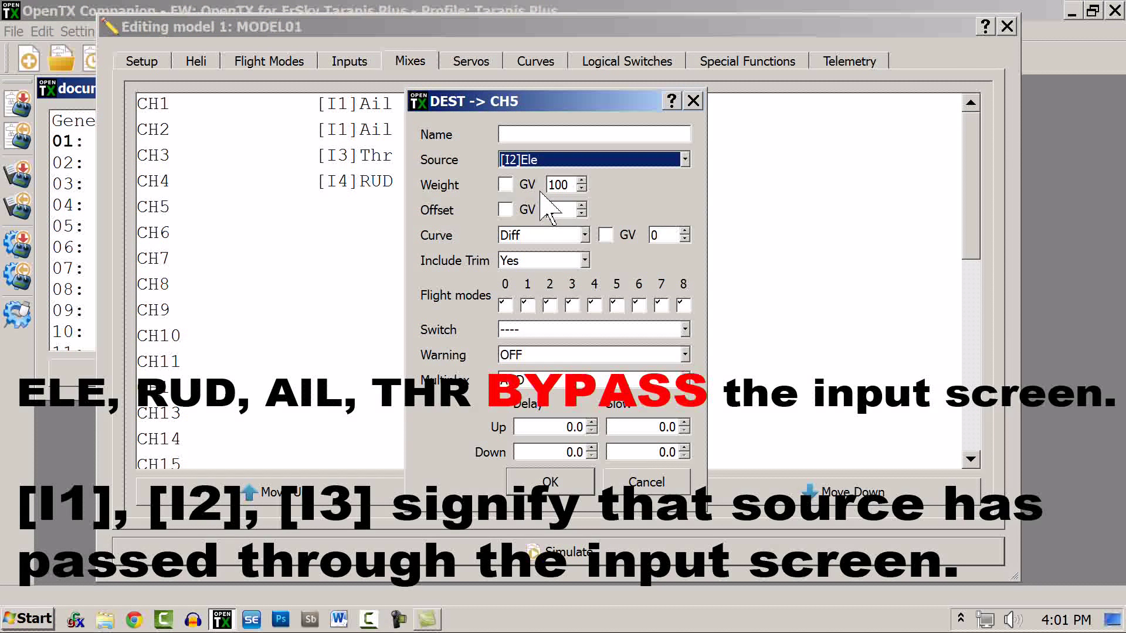
{"action": "key", "text": "Return"}
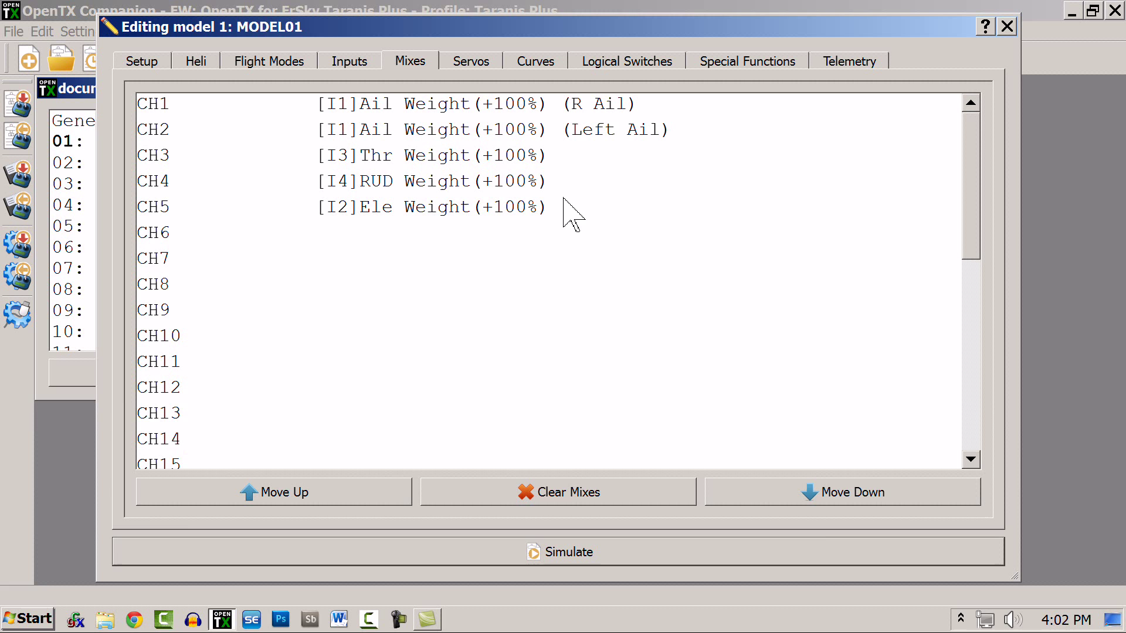
Add a second mix line to CH5 with source [I3]Thr and weight 10.
{"action": "left_click", "coordinate": [394, 208]}
{"action": "right_click", "coordinate": [394, 207]}
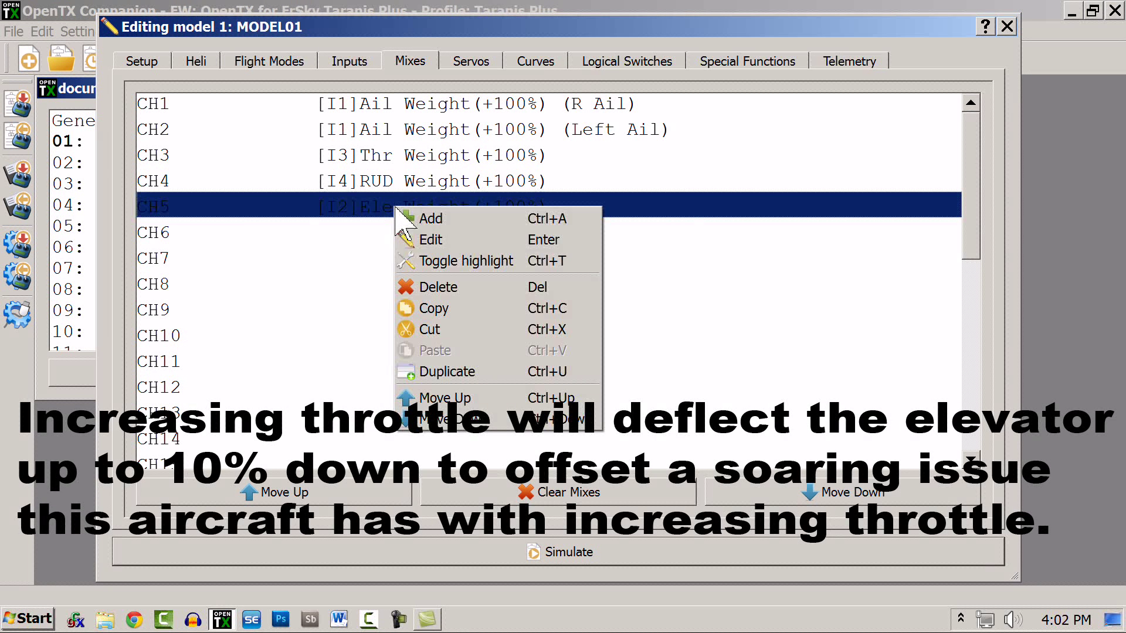
{"action": "left_click", "coordinate": [454, 220]}
{"action": "left_click", "coordinate": [563, 159]}
{"action": "scroll", "coordinate": [563, 223], "scroll_direction": "down", "scroll_amount": 5}
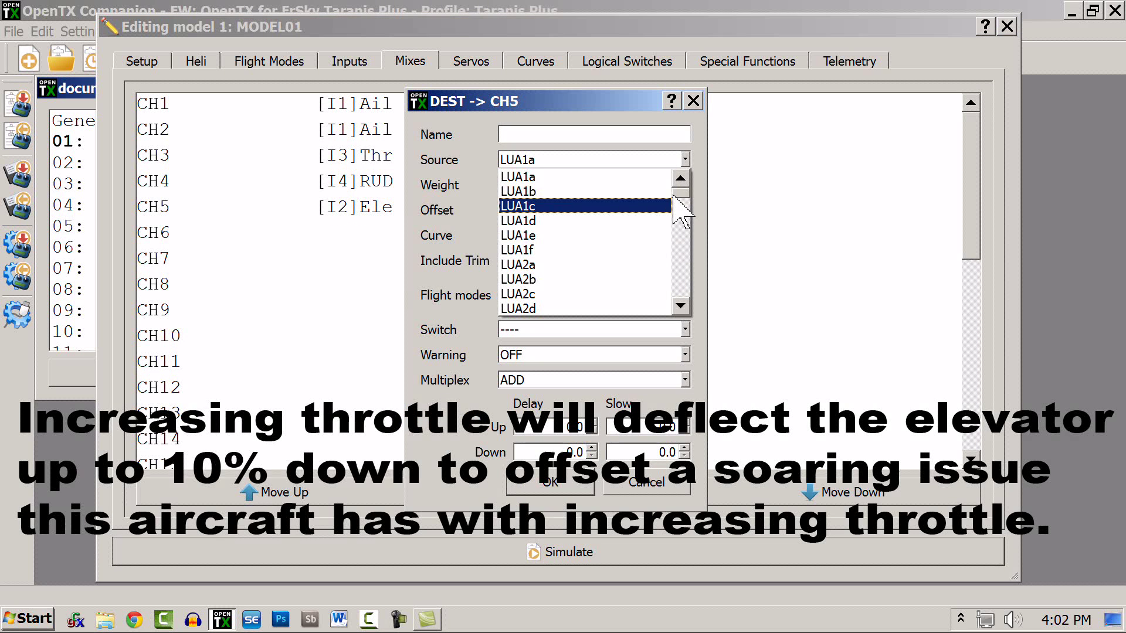
{"action": "left_click", "coordinate": [546, 224]}
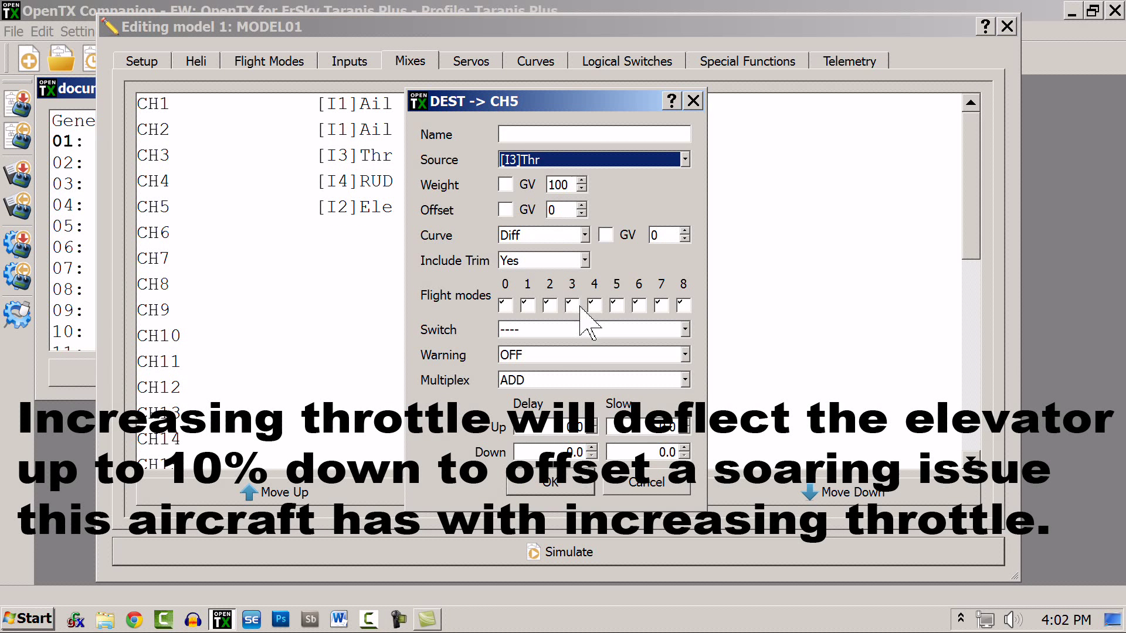
{"action": "double_click", "coordinate": [559, 185]}
{"action": "type", "text": "10"}
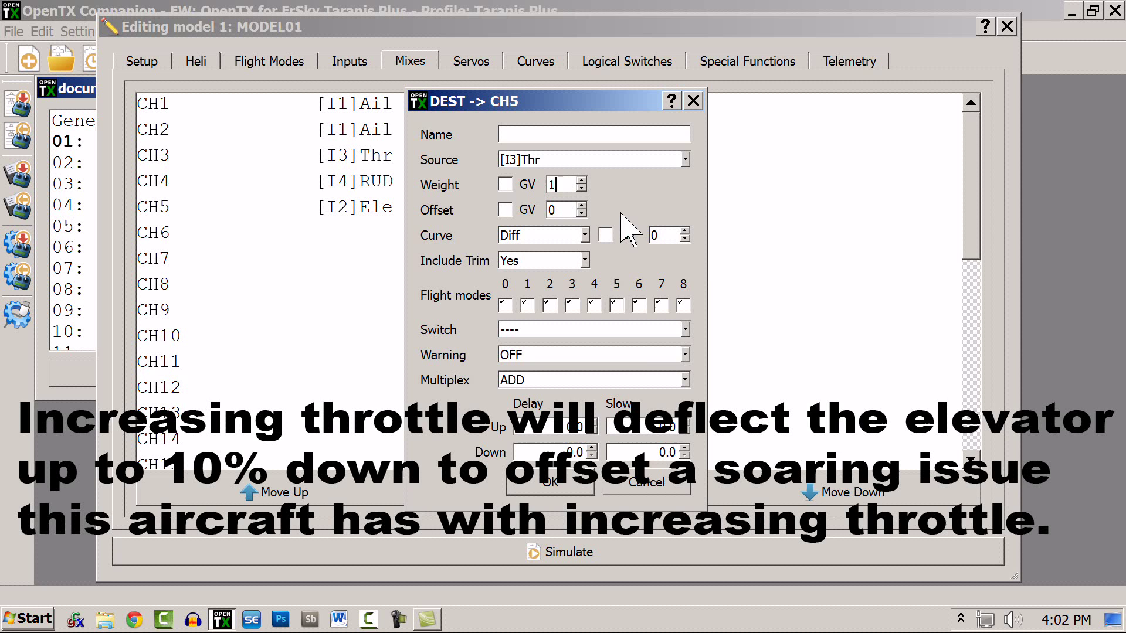
{"action": "left_click", "coordinate": [569, 487]}
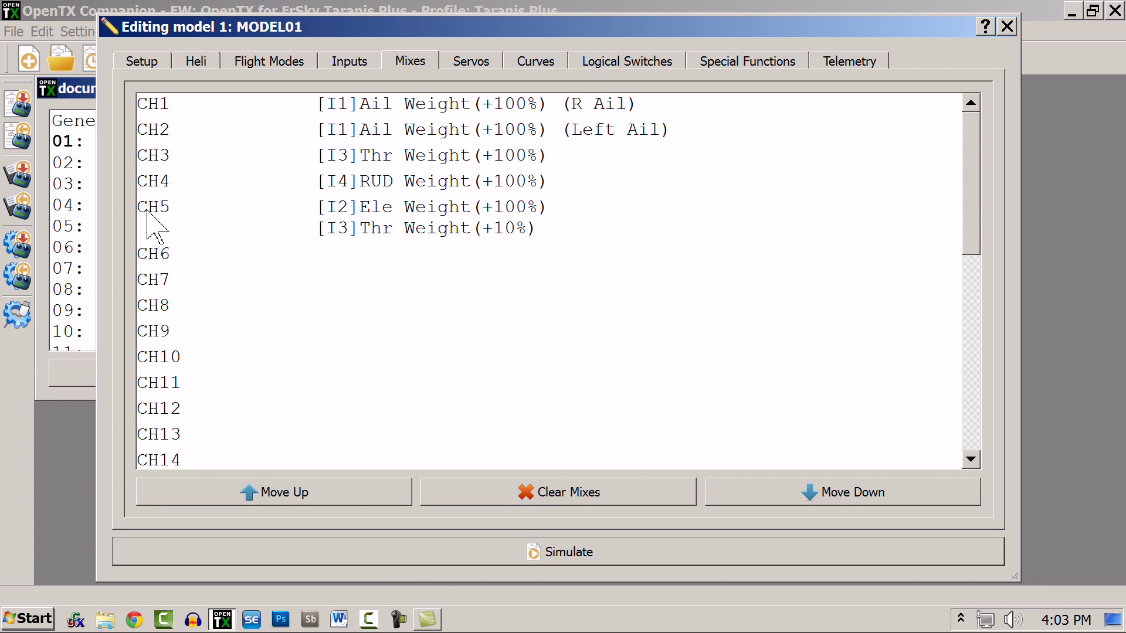
Set the servo direction of Channel 1 to INV.
{"action": "left_click", "coordinate": [468, 60]}
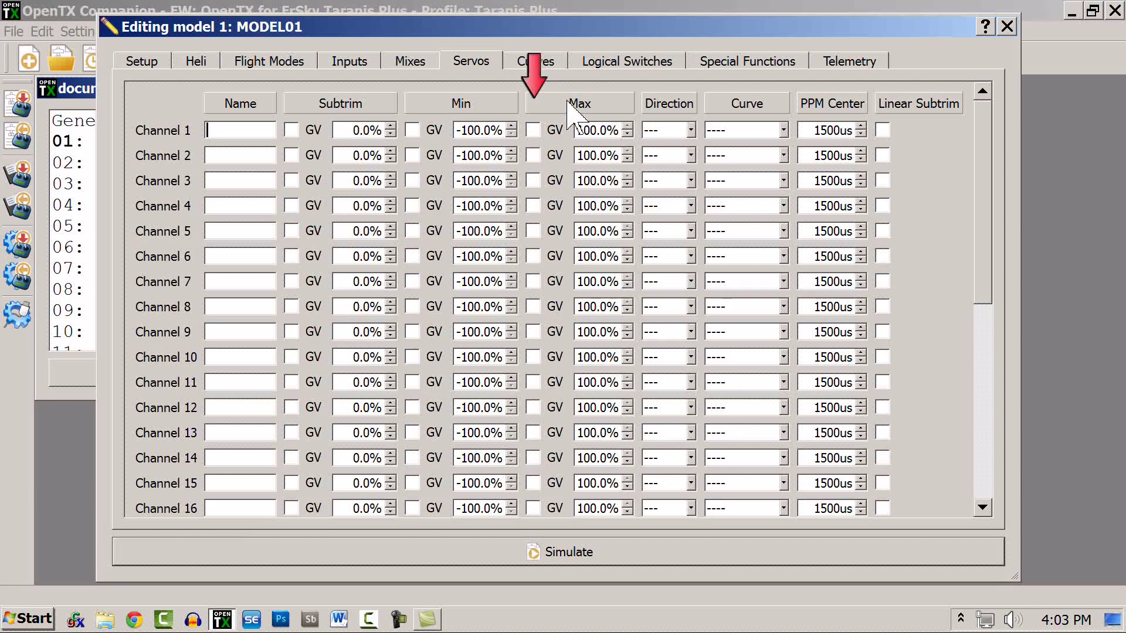
{"action": "left_click", "coordinate": [690, 131]}
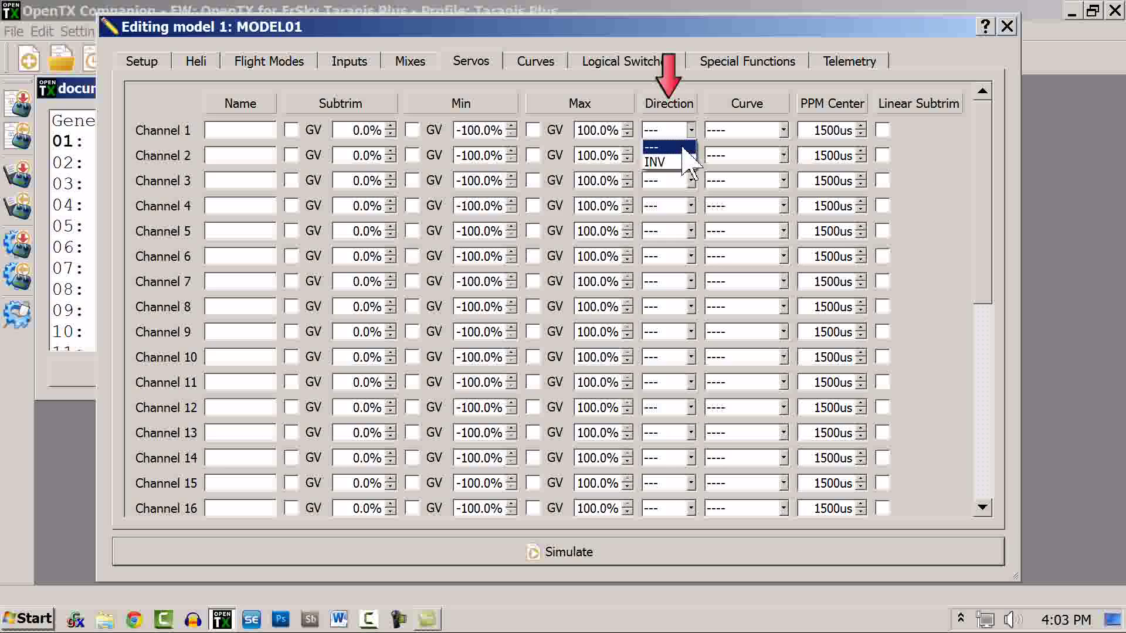
{"action": "left_click", "coordinate": [674, 162]}
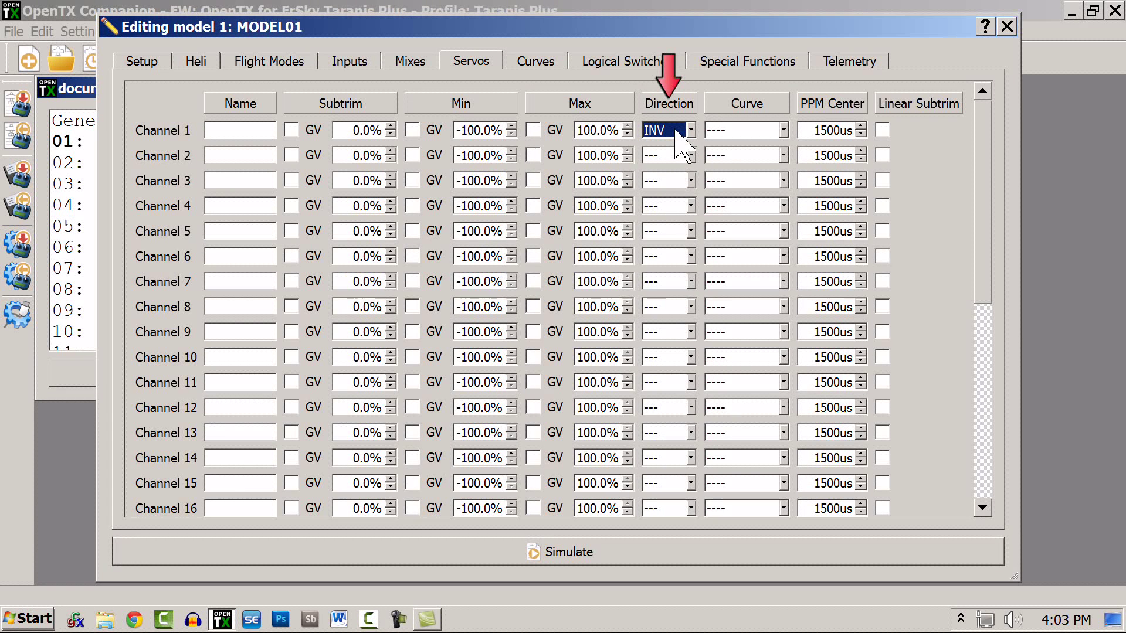